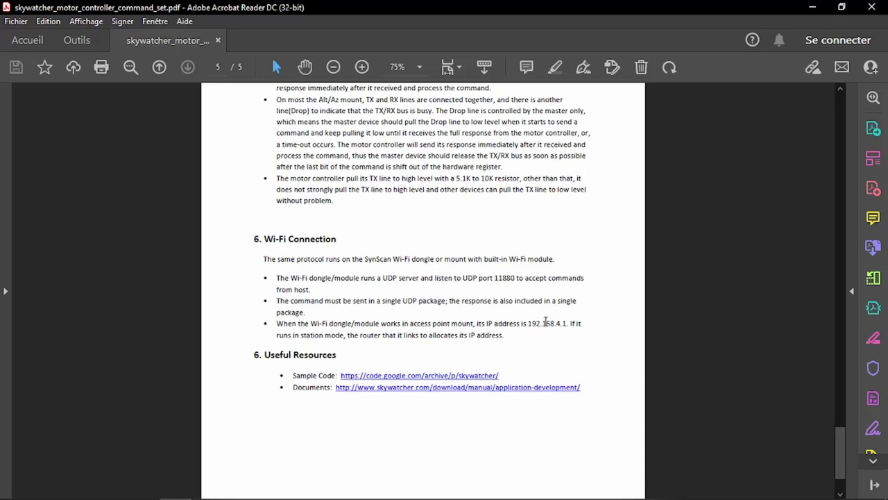
- Examine the Command Set table in section 5 of the Sky-Watcher PDF at 200% zoom, and minimize the document
{"action": "left_click_drag", "start_coordinate": [563, 324], "coordinate": [567, 323]}
{"action": "left_click", "coordinate": [845, 355]}
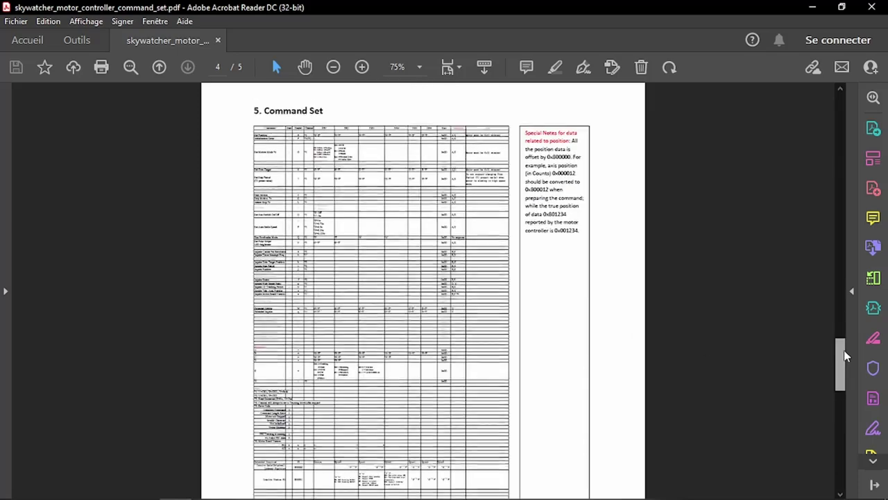
{"action": "left_click", "coordinate": [361, 66]}
{"action": "left_click", "coordinate": [361, 66]}
{"action": "left_click", "coordinate": [361, 66]}
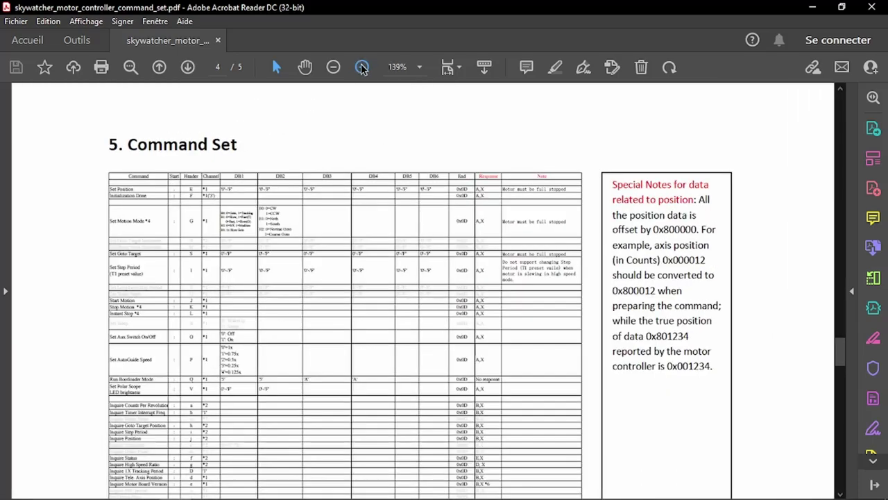
{"action": "left_click", "coordinate": [361, 66]}
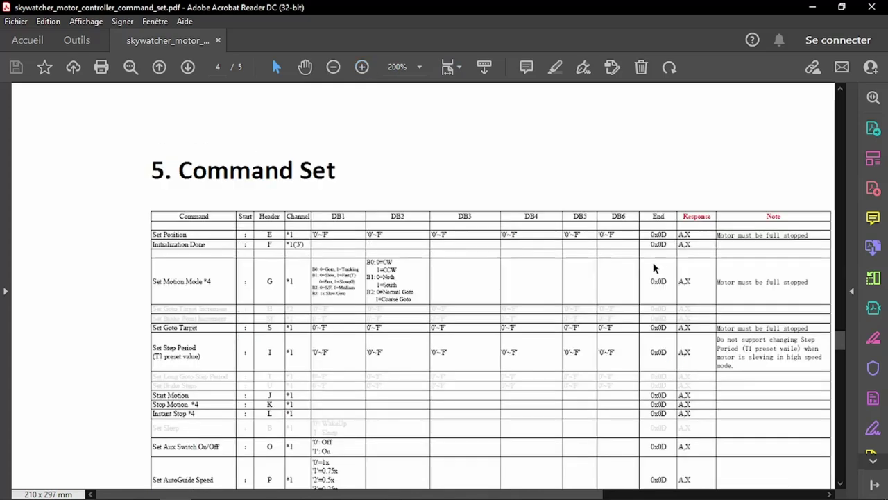
{"action": "mouse_move", "coordinate": [841, 340]}
{"action": "left_mouse_down"}
{"action": "mouse_move", "coordinate": [840, 353]}
{"action": "mouse_move", "coordinate": [841, 345]}
{"action": "left_mouse_up"}
{"action": "left_click_drag", "start_coordinate": [531, 490], "coordinate": [556, 497]}
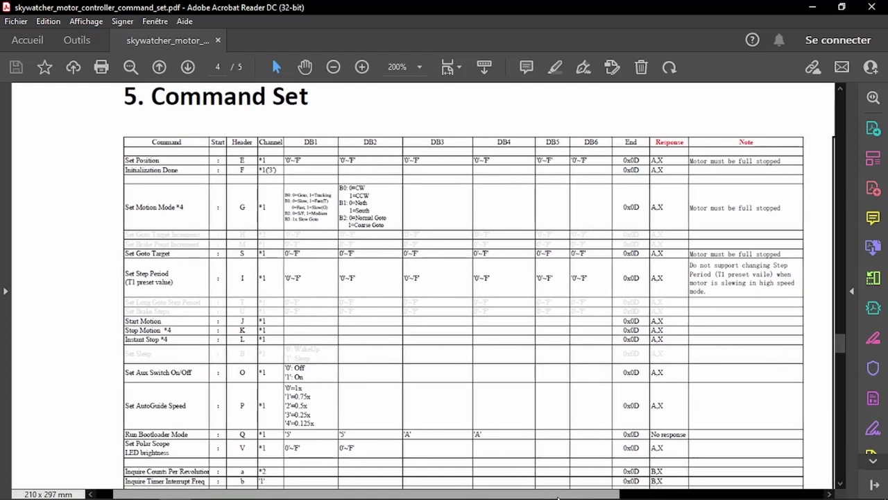
{"action": "left_click_drag", "start_coordinate": [841, 349], "coordinate": [841, 355]}
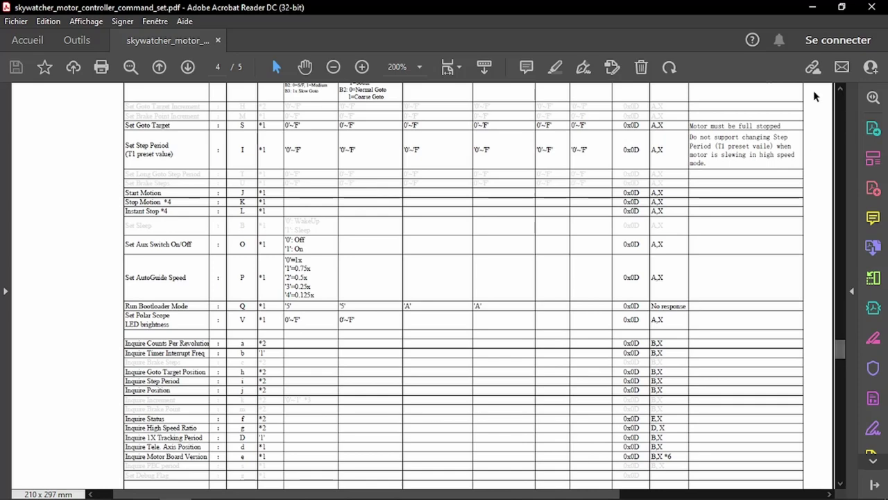
{"action": "left_click", "coordinate": [812, 8]}
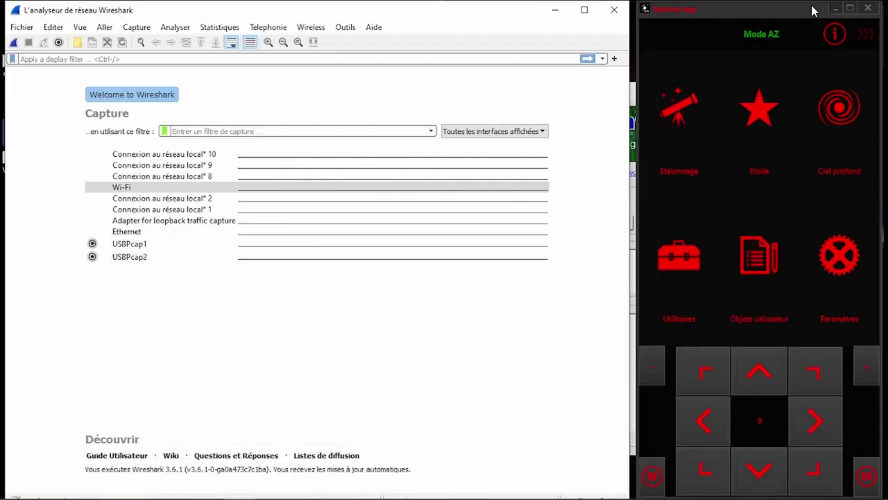
- Switch to Chrome, view the Wireshark download page, and minimize the browser
{"action": "mouse_move", "coordinate": [215, 487]}
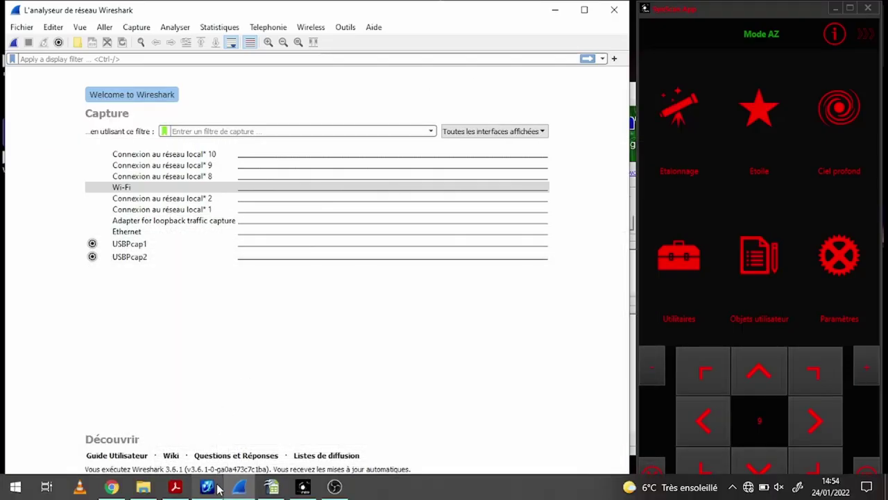
{"action": "left_click", "coordinate": [111, 487]}
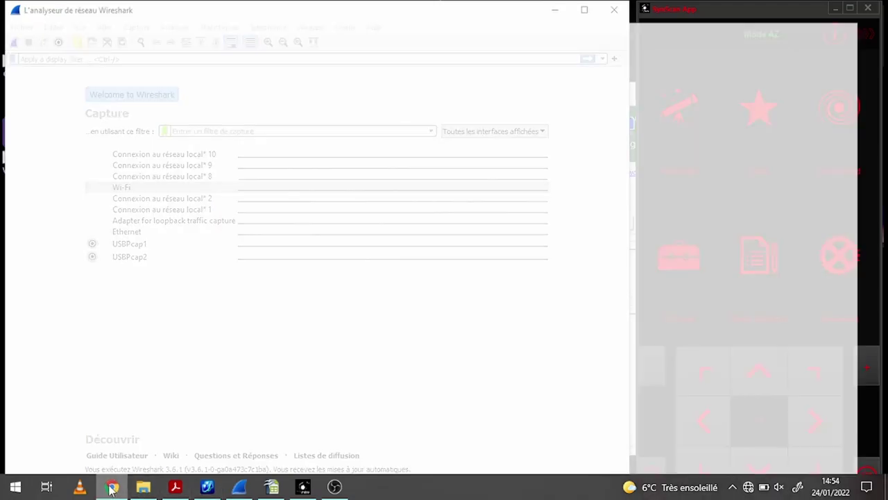
{"action": "left_click", "coordinate": [90, 13]}
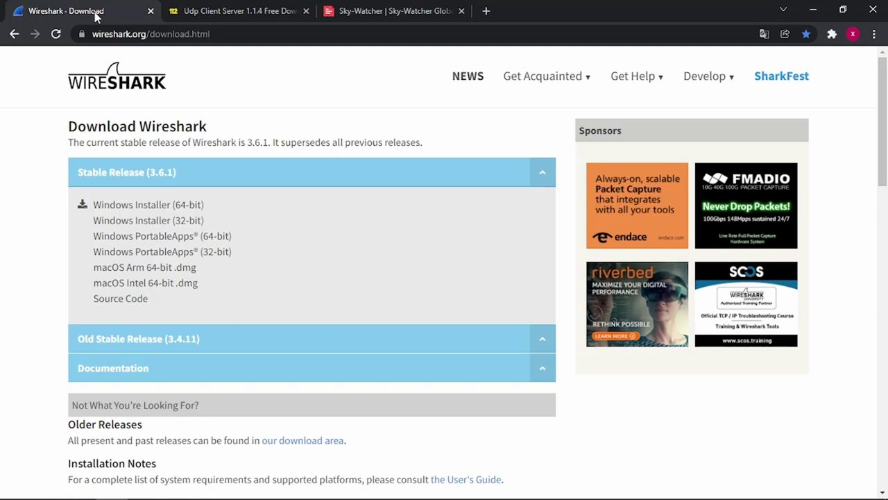
{"action": "left_click", "coordinate": [813, 10]}
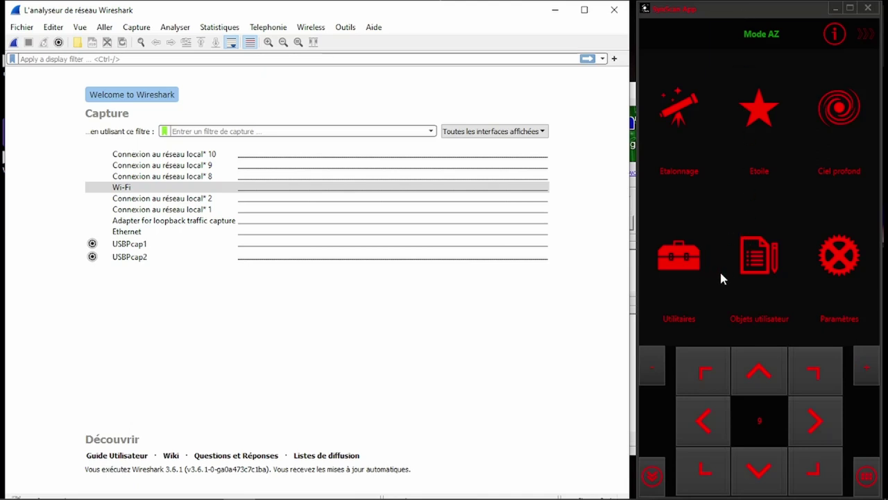
- Jog the mount both ways horizontally in SynScan, and record a short Wireshark capture on the Wi-Fi interface
{"action": "left_click", "coordinate": [817, 421]}
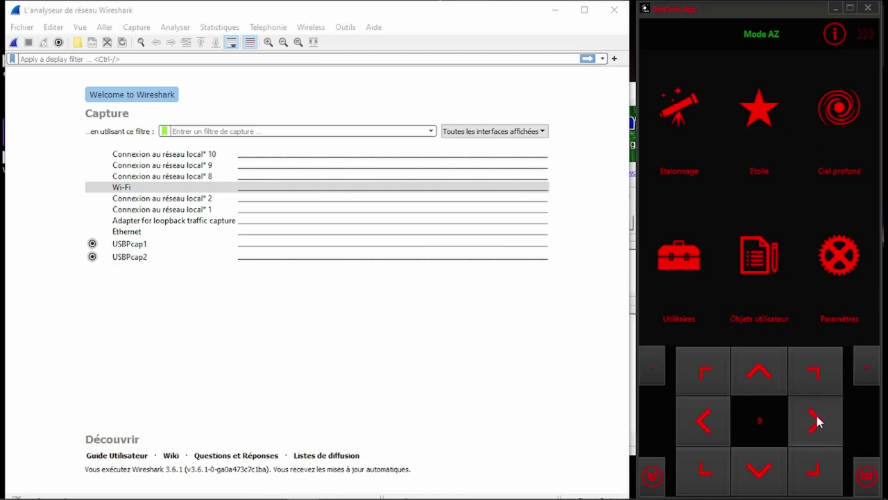
{"action": "left_click", "coordinate": [706, 423]}
{"action": "left_click", "coordinate": [388, 193]}
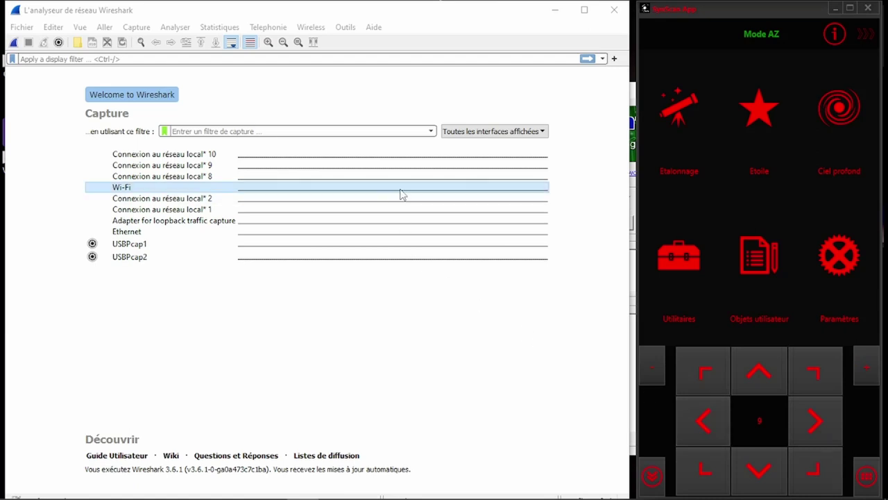
{"action": "mouse_move", "coordinate": [766, 497]}
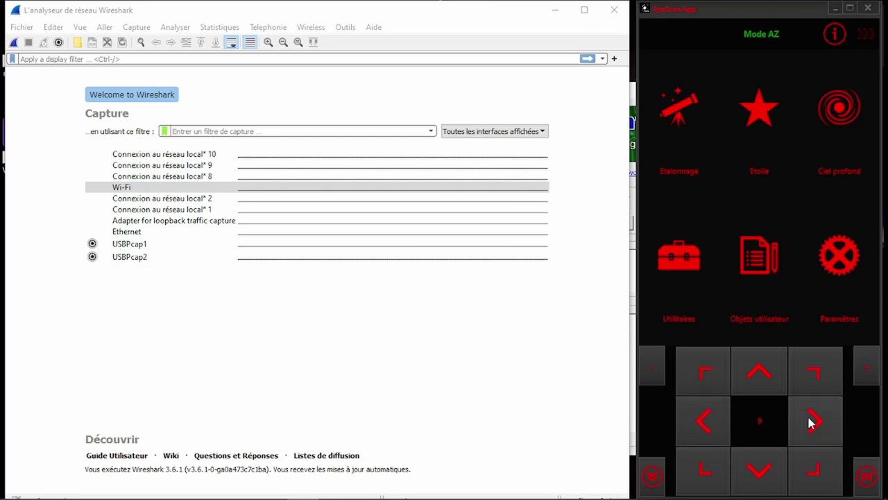
{"action": "left_click", "coordinate": [14, 43]}
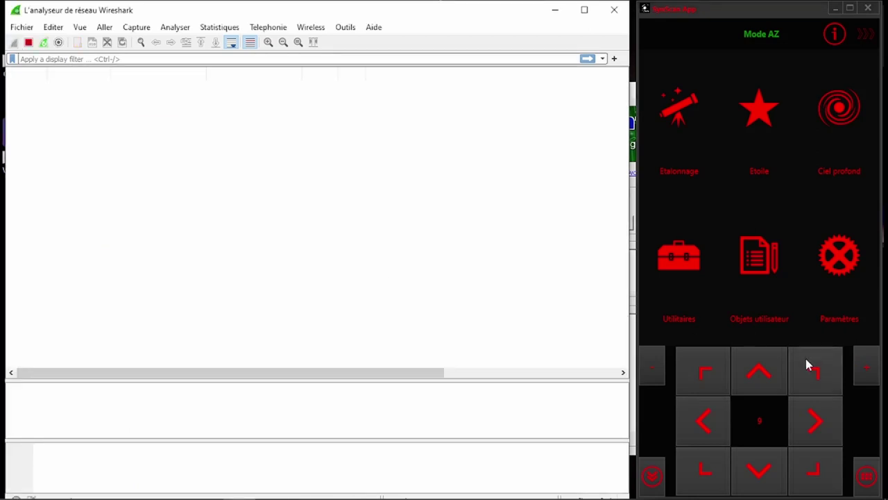
{"action": "left_click", "coordinate": [29, 43]}
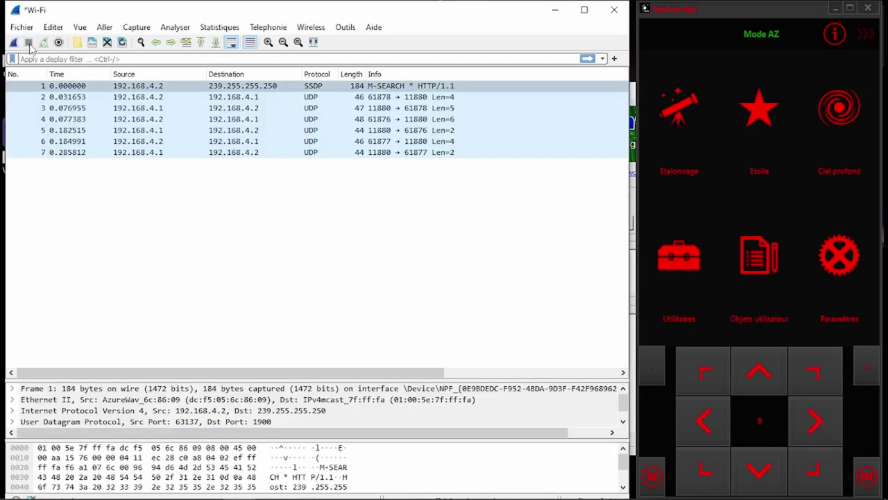
- Read the data payloads of the captured UDP packets one by one, from packet 2 to packet 7
{"action": "left_click", "coordinate": [410, 99]}
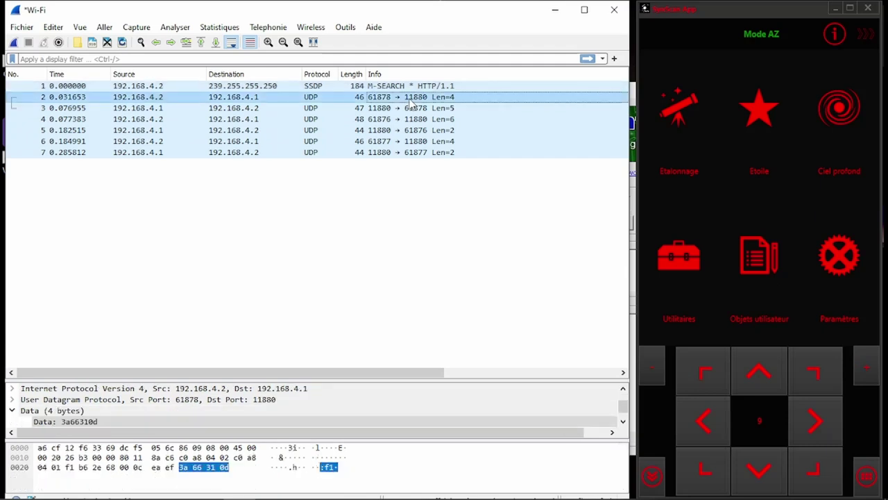
{"action": "key", "text": "Down"}
{"action": "key", "text": "Down"}
{"action": "key", "text": "Down"}
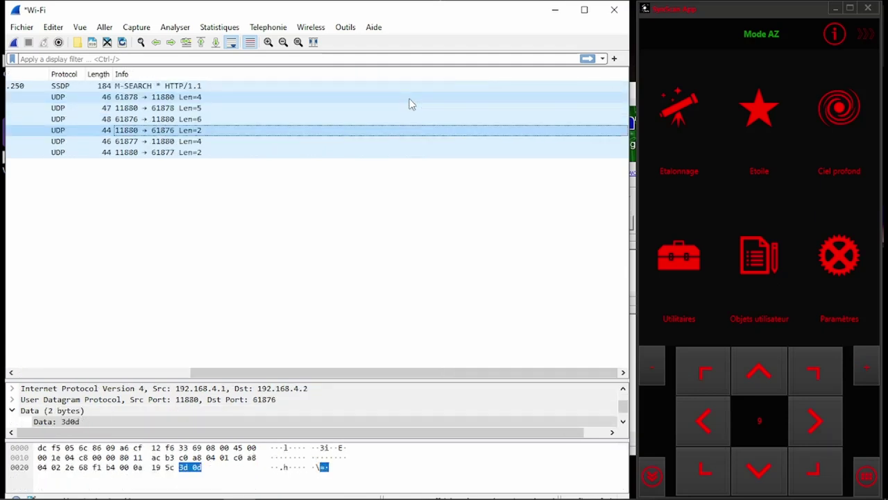
{"action": "key", "text": "Down"}
{"action": "key", "text": "Down"}
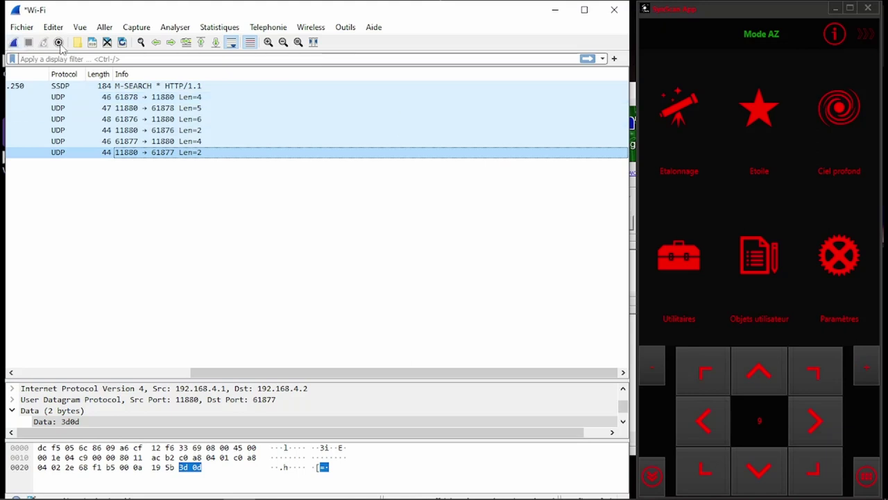
- Close the current capture without saving, and record a new capture on the Wi-Fi interface
{"action": "left_click", "coordinate": [107, 41]}
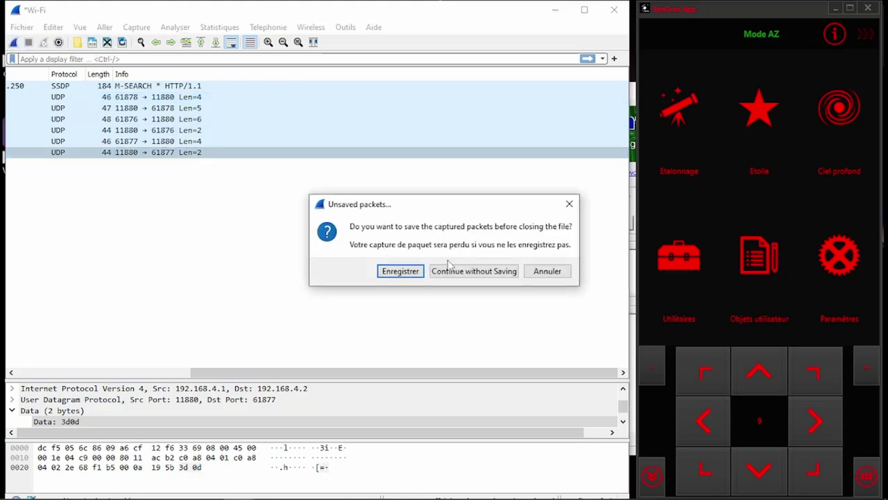
{"action": "left_click", "coordinate": [466, 271]}
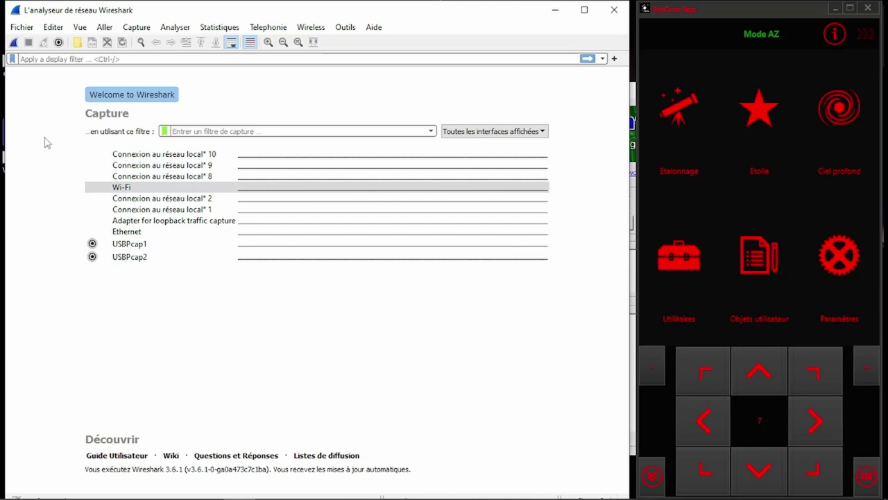
{"action": "left_click", "coordinate": [13, 43]}
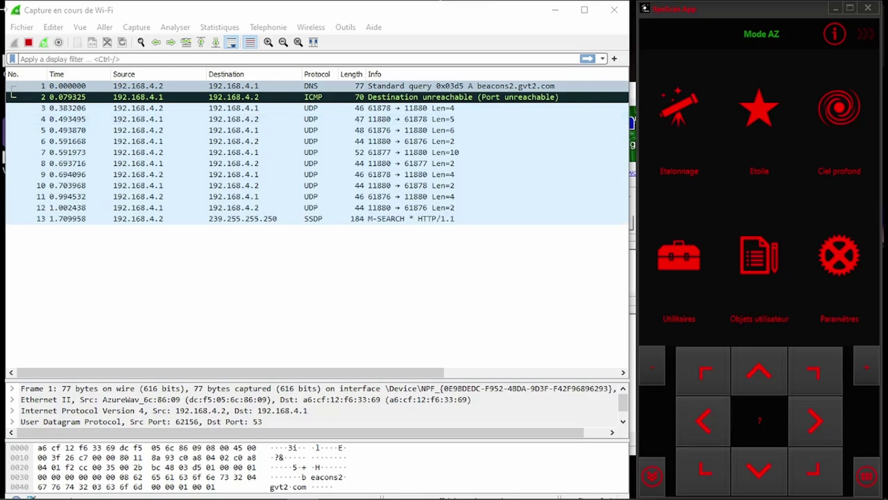
{"action": "left_click", "coordinate": [29, 43]}
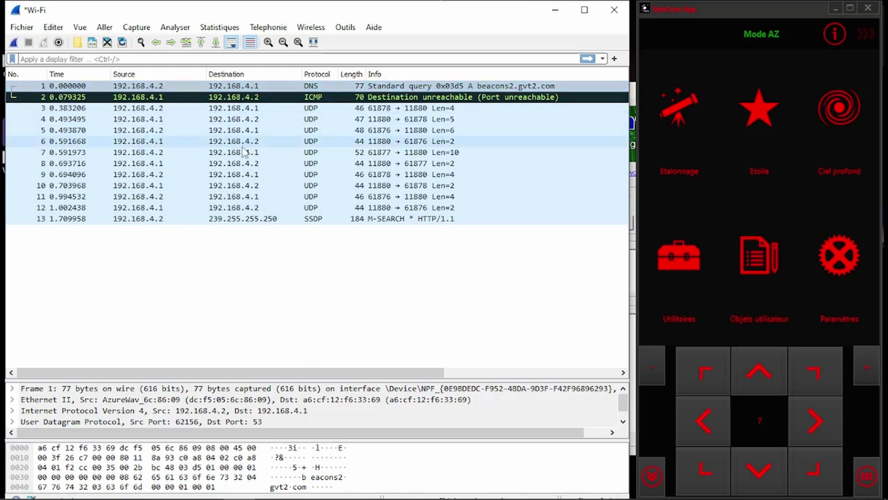
- Browse the UDP packets of the new capture from packet 3 onward, and return to packet 3
{"action": "left_click", "coordinate": [431, 111]}
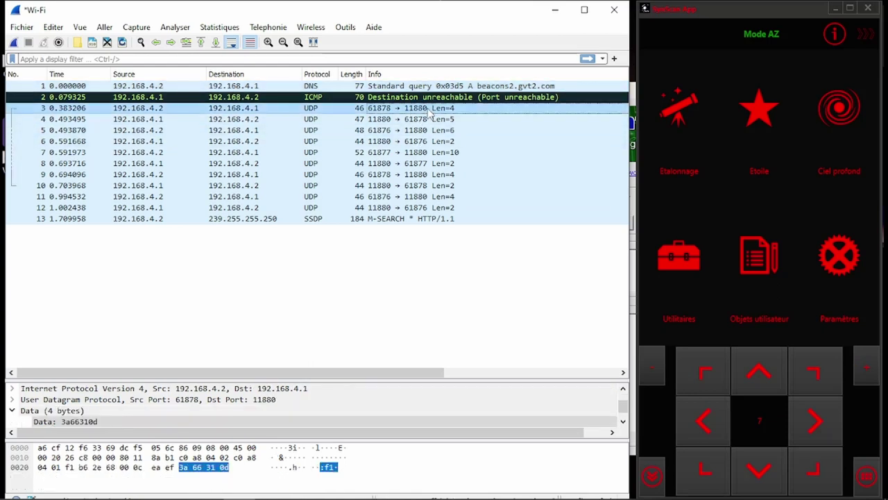
{"action": "key", "text": "Down"}
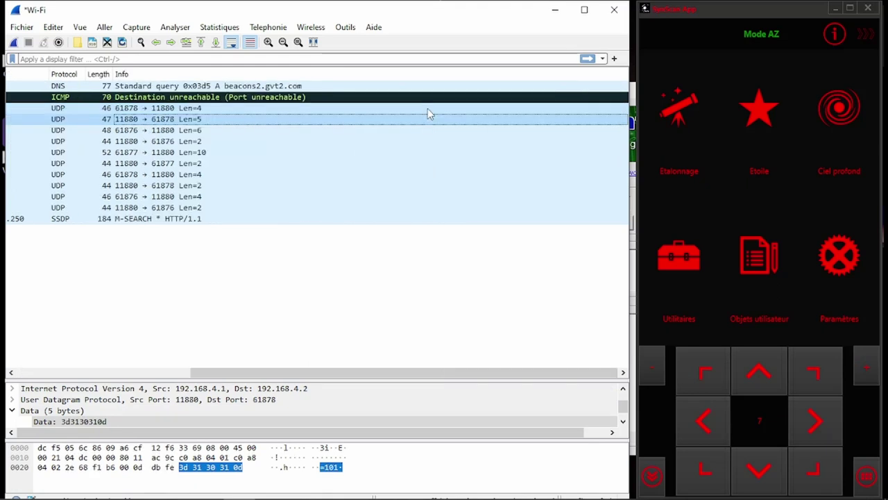
{"action": "key", "text": "Down"}
{"action": "key", "text": "Down"}
{"action": "key", "text": "Down"}
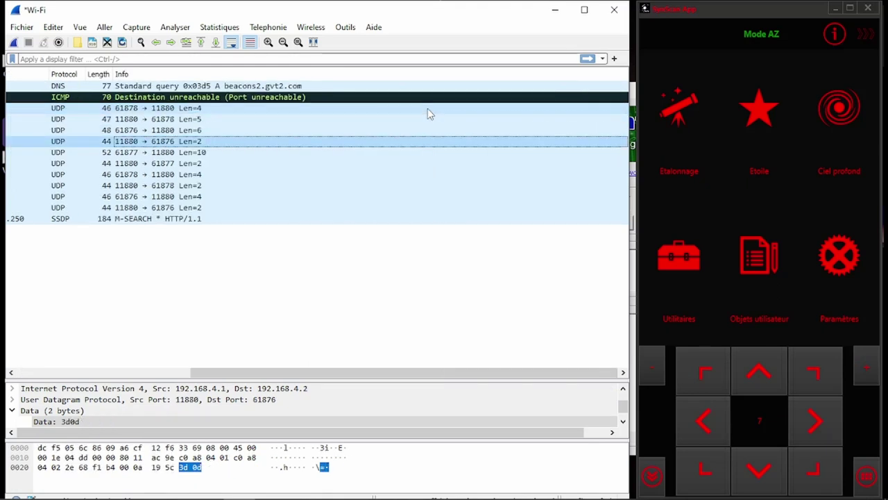
{"action": "key", "text": "Down"}
{"action": "key", "text": "Down"}
{"action": "key", "text": "Down"}
{"action": "key", "text": "Up"}
{"action": "key", "text": "Up"}
{"action": "key", "text": "Up"}
{"action": "key", "text": "Up"}
{"action": "key", "text": "Up"}
{"action": "key", "text": "Up"}
{"action": "key", "text": "Up"}
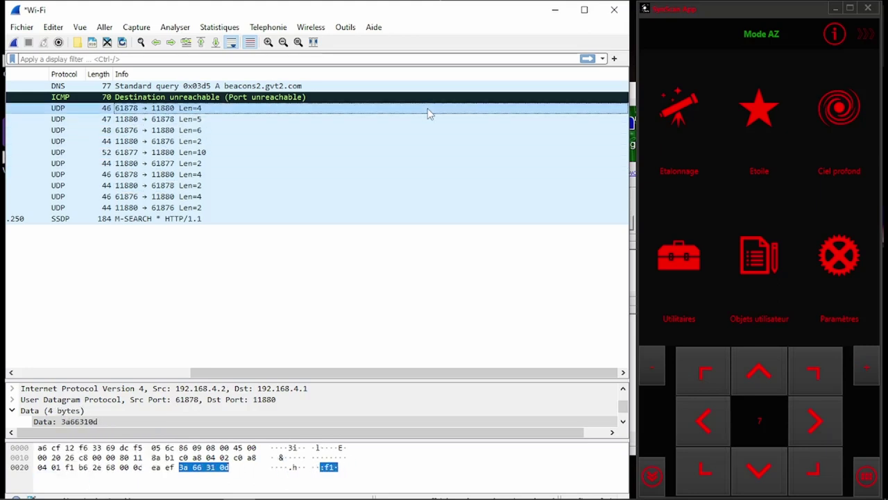
- Read the command and reply payloads exchanged with the mount one by one, from packet 3 to packet 11
{"action": "key", "text": "Down"}
{"action": "key", "text": "Up"}
{"action": "key", "text": "Down"}
{"action": "key", "text": "Down"}
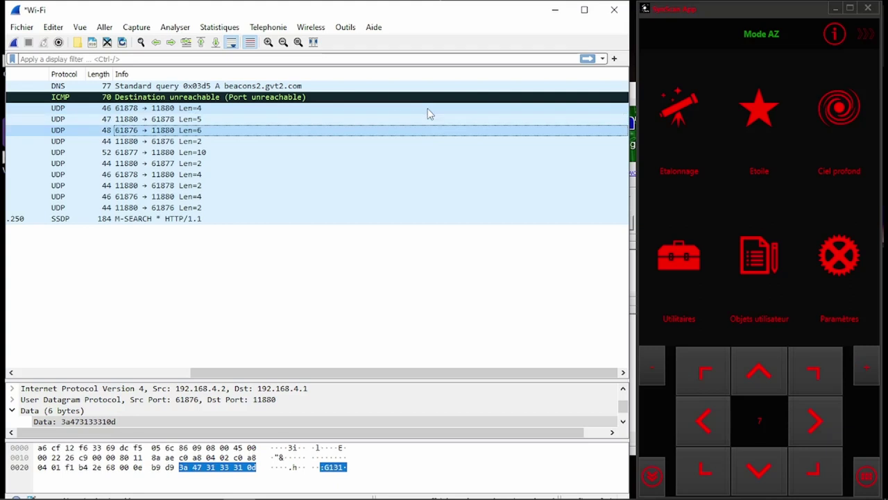
{"action": "key", "text": "Down"}
{"action": "key", "text": "Down"}
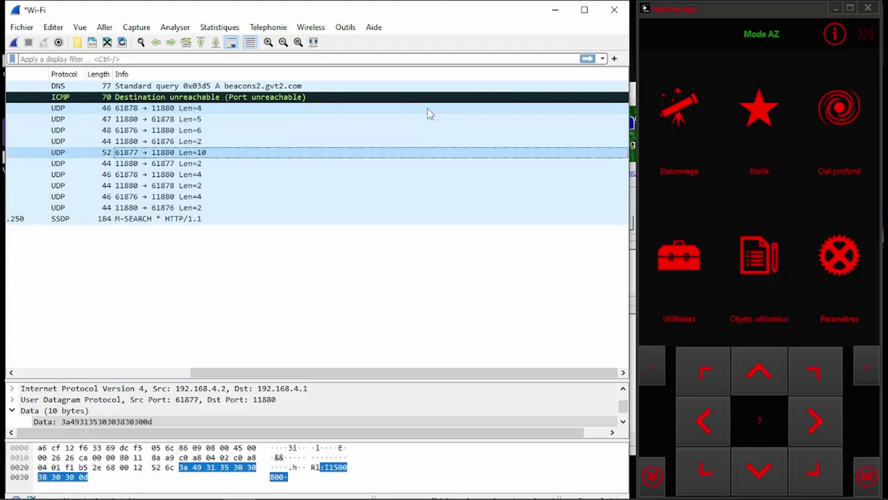
{"action": "key", "text": "Down"}
{"action": "key", "text": "Down"}
{"action": "key", "text": "Down"}
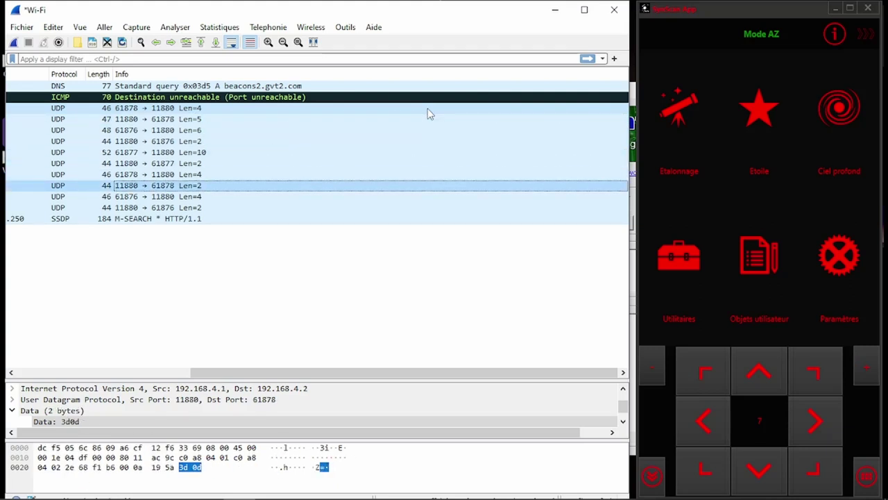
{"action": "key", "text": "Down"}
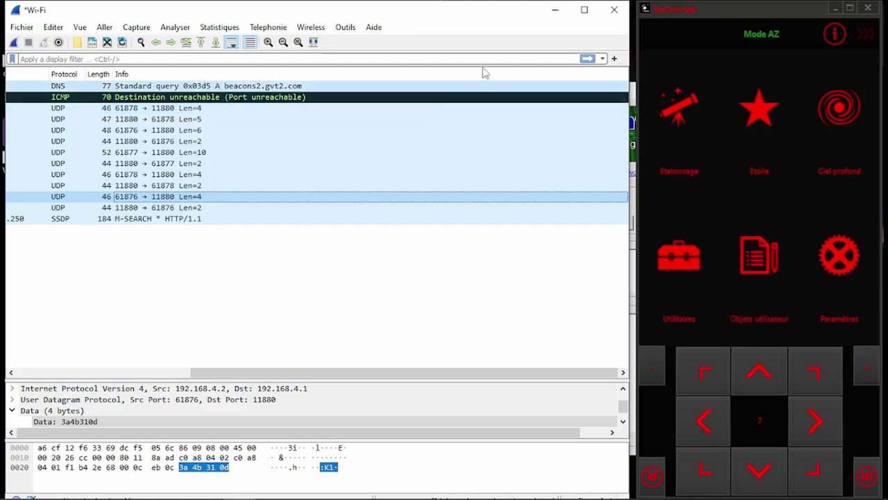
- Minimize Wireshark, and look up the captured command letters in the Command Set table of the Acrobat Reader PDF
{"action": "left_click", "coordinate": [554, 11]}
{"action": "mouse_move", "coordinate": [301, 486]}
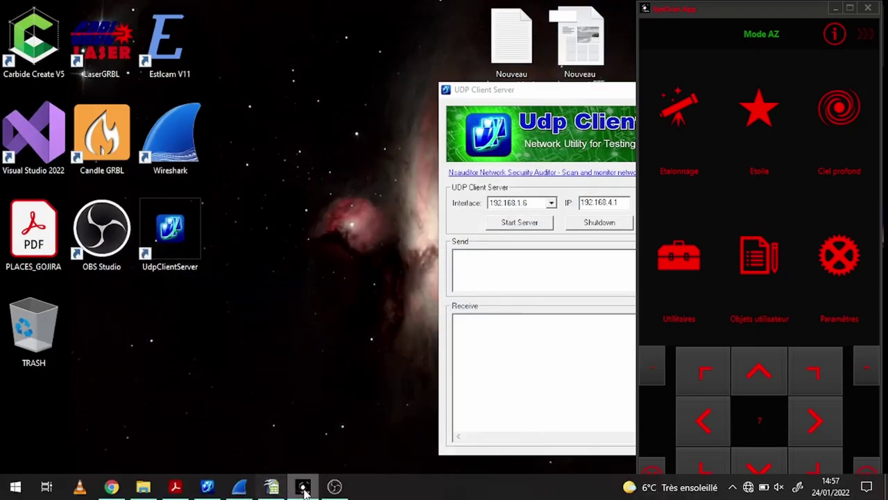
{"action": "left_click", "coordinate": [176, 487]}
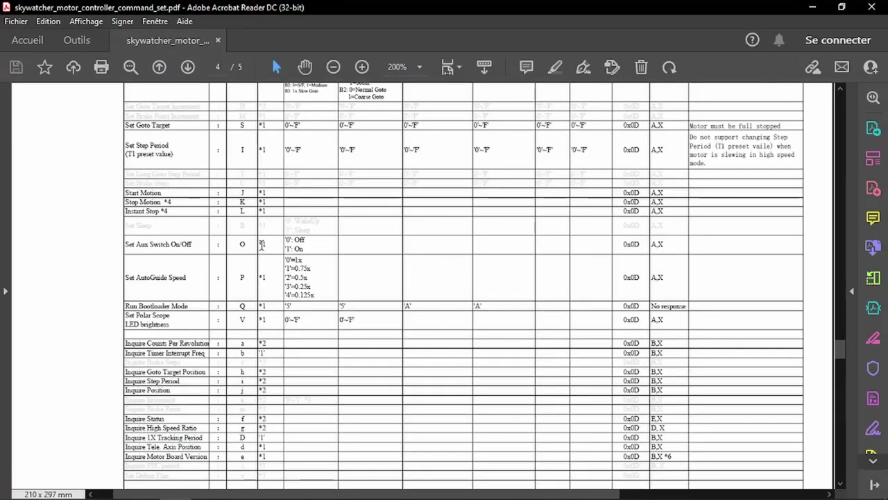
{"action": "mouse_move", "coordinate": [840, 358]}
{"action": "left_mouse_down"}
{"action": "mouse_move", "coordinate": [839, 339]}
{"action": "mouse_move", "coordinate": [841, 354]}
{"action": "left_mouse_up"}
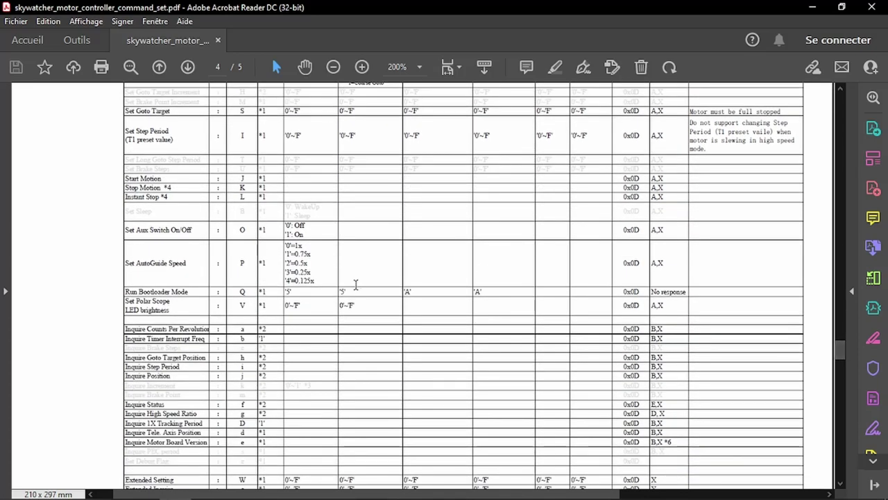
{"action": "left_click", "coordinate": [812, 7]}
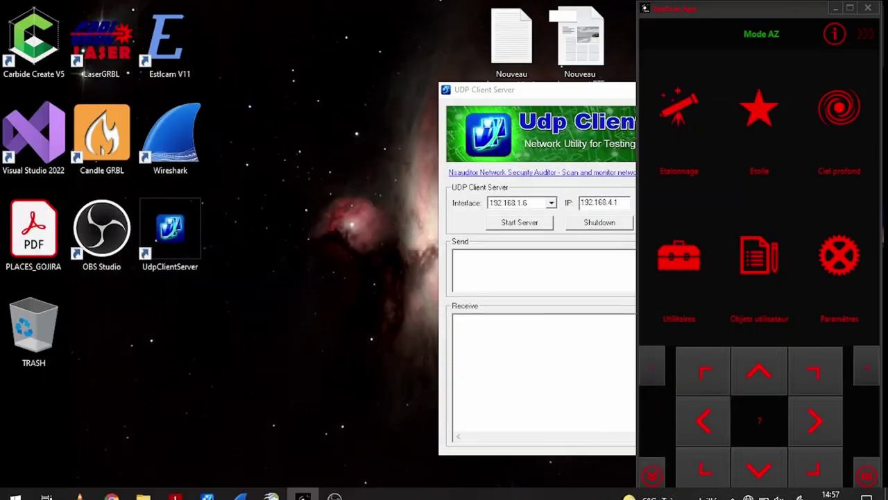
- Switch to the OpenOffice Calc spreadsheet and look over the example slew commands in cells C23 to C27
{"action": "left_click", "coordinate": [273, 486]}
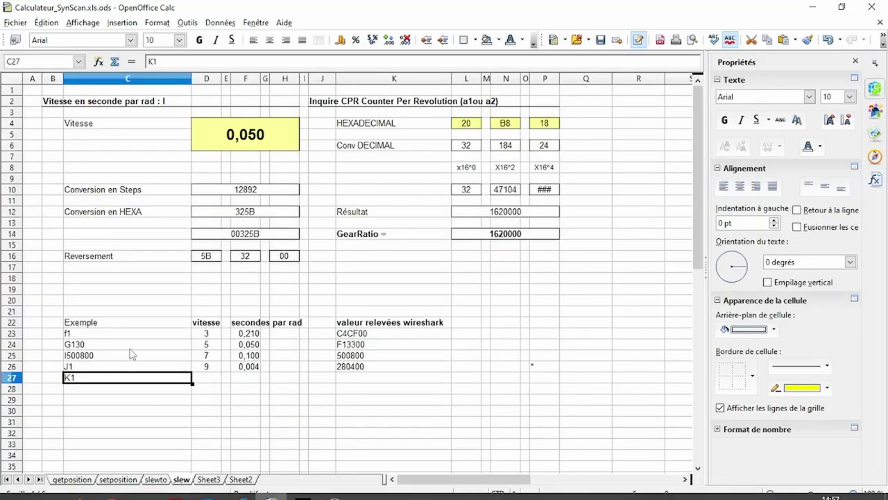
{"action": "left_click", "coordinate": [100, 393]}
{"action": "key", "text": "Left"}
{"action": "key", "text": "Up"}
{"action": "key", "text": "Up"}
{"action": "key", "text": "Up"}
{"action": "key", "text": "Up"}
{"action": "key", "text": "Right"}
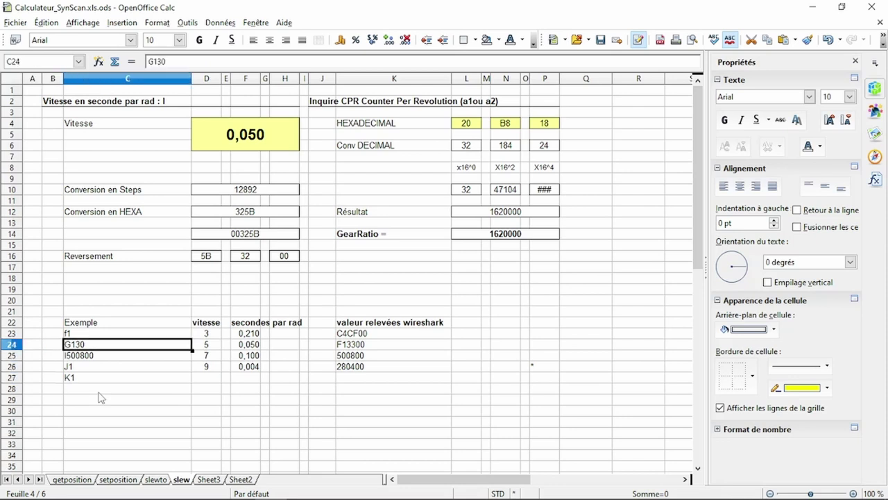
{"action": "key", "text": "Up"}
{"action": "key", "text": "Down"}
{"action": "key", "text": "Down"}
{"action": "key", "text": "Down"}
{"action": "key", "text": "Down"}
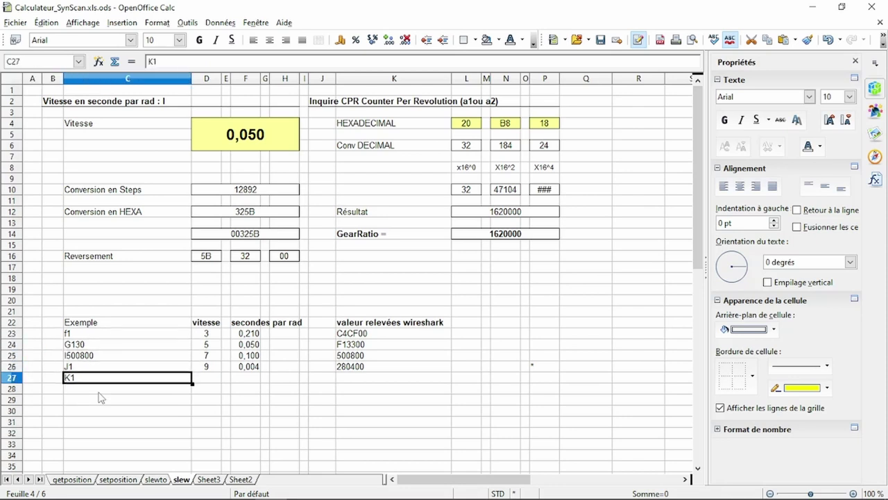
- Read the example slew commands one by one, in order from f1 through G130, I500800 and J1 to K1
{"action": "key", "text": "Up"}
{"action": "key", "text": "Up"}
{"action": "key", "text": "Up"}
{"action": "key", "text": "Up"}
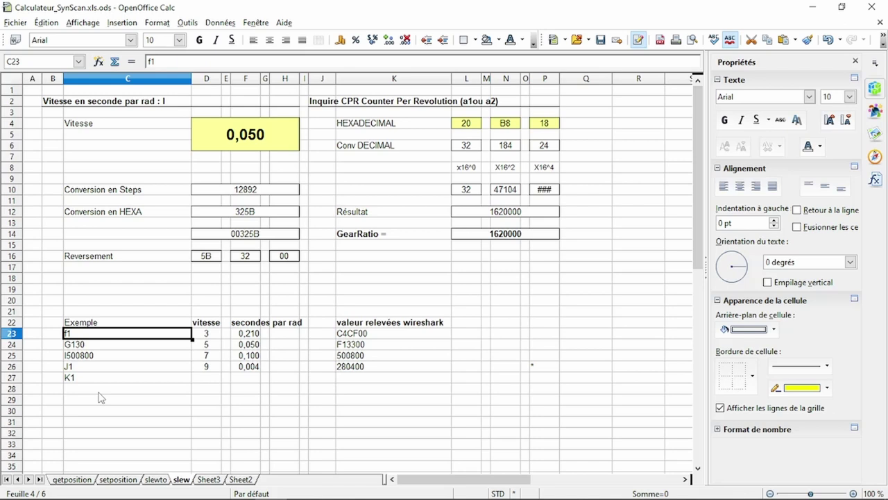
{"action": "key", "text": "Down"}
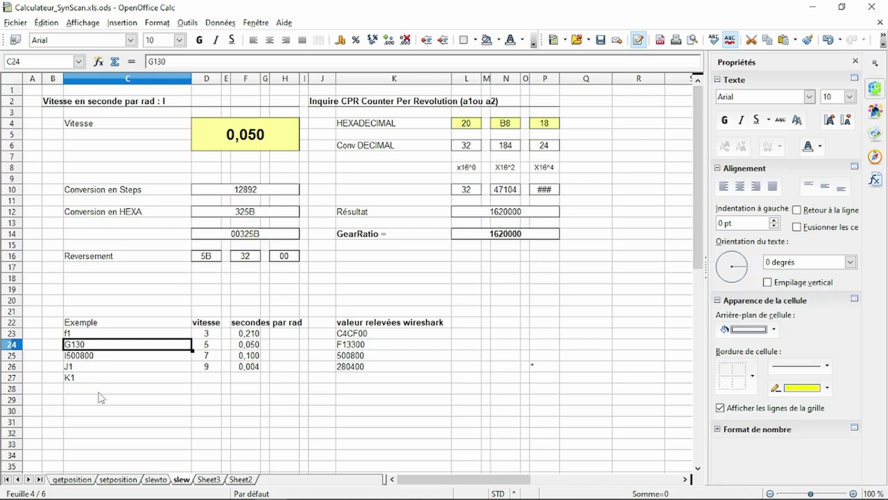
{"action": "key", "text": "Down"}
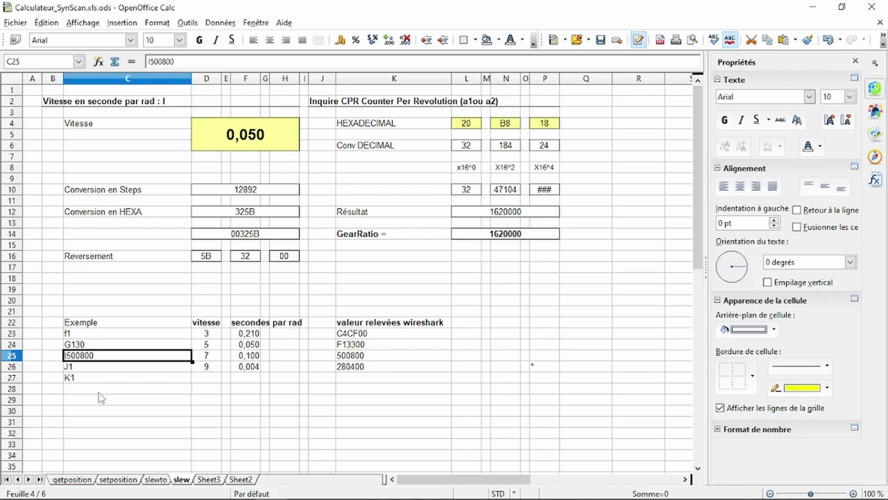
{"action": "key", "text": "Down"}
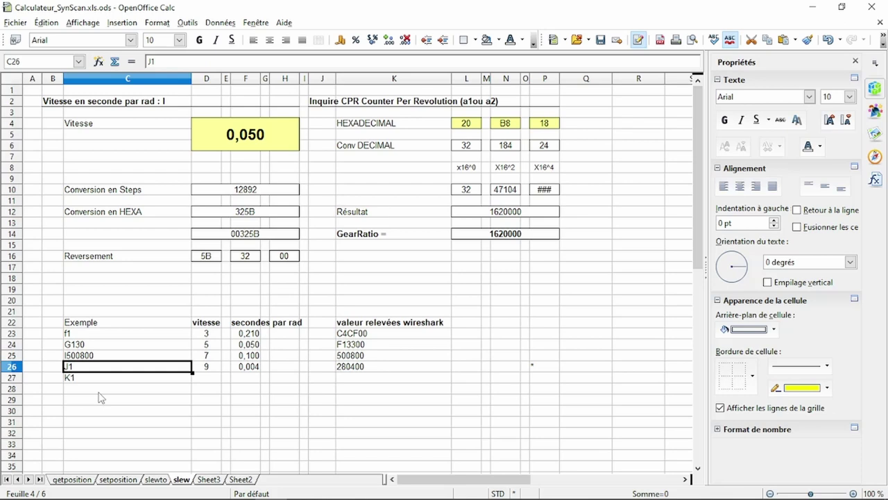
{"action": "key", "text": "Down"}
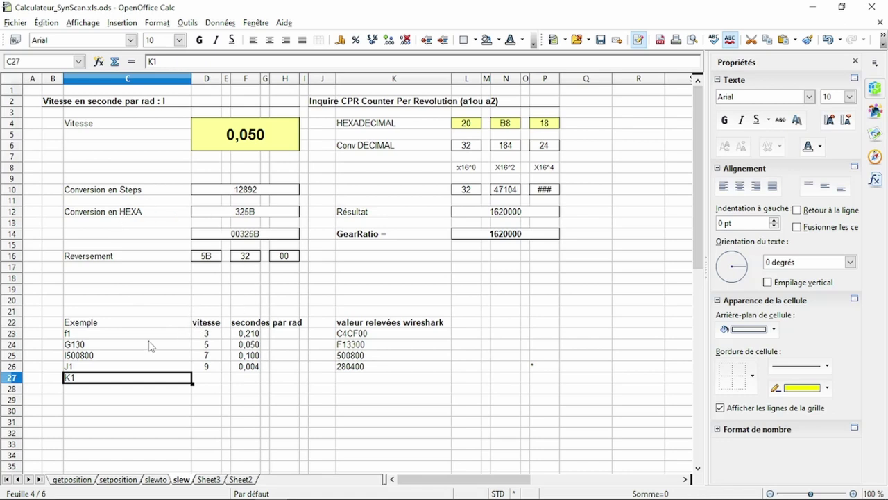
- Open the slewto sheet and examine the H and M value calculations and the example command list starting at K2
{"action": "left_click", "coordinate": [157, 479]}
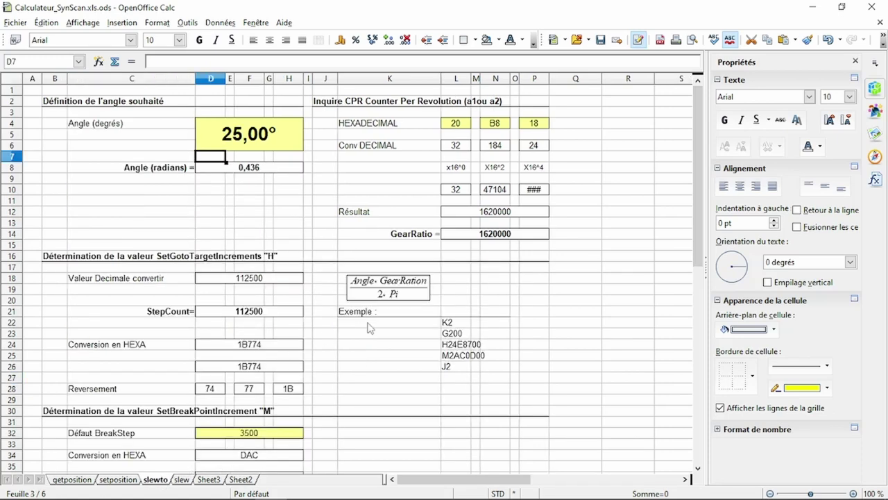
{"action": "left_click_drag", "start_coordinate": [701, 207], "coordinate": [700, 234]}
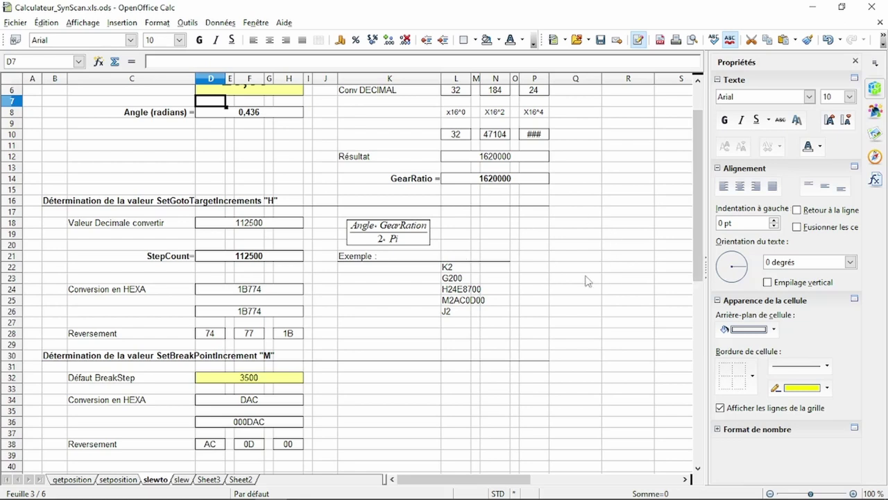
{"action": "left_click", "coordinate": [462, 270]}
{"action": "key", "text": "Down"}
{"action": "key", "text": "Down"}
{"action": "key", "text": "Up"}
{"action": "key", "text": "Up"}
{"action": "key", "text": "Down"}
{"action": "key", "text": "Down"}
{"action": "key", "text": "Down"}
{"action": "key", "text": "Down"}
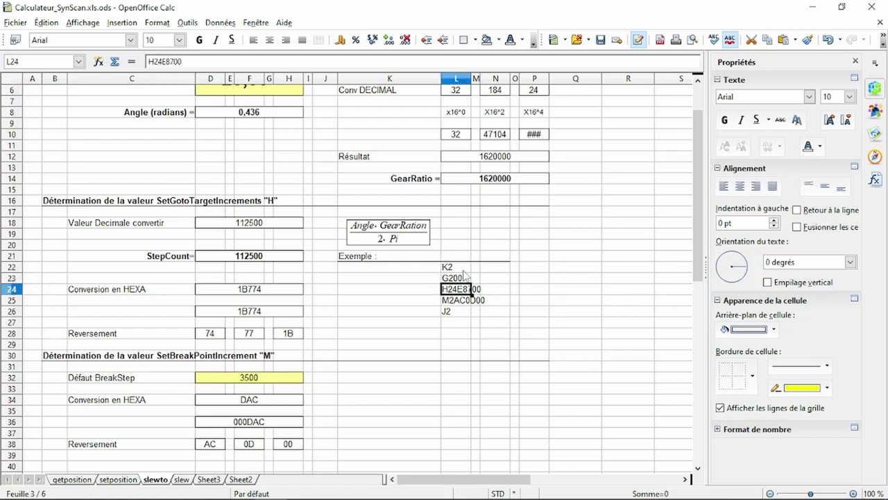
{"action": "key", "text": "Up"}
{"action": "key", "text": "Up"}
{"action": "key", "text": "Up"}
{"action": "key", "text": "Up"}
{"action": "key", "text": "Up"}
{"action": "key", "text": "Up"}
{"action": "key", "text": "Down"}
{"action": "key", "text": "Up"}
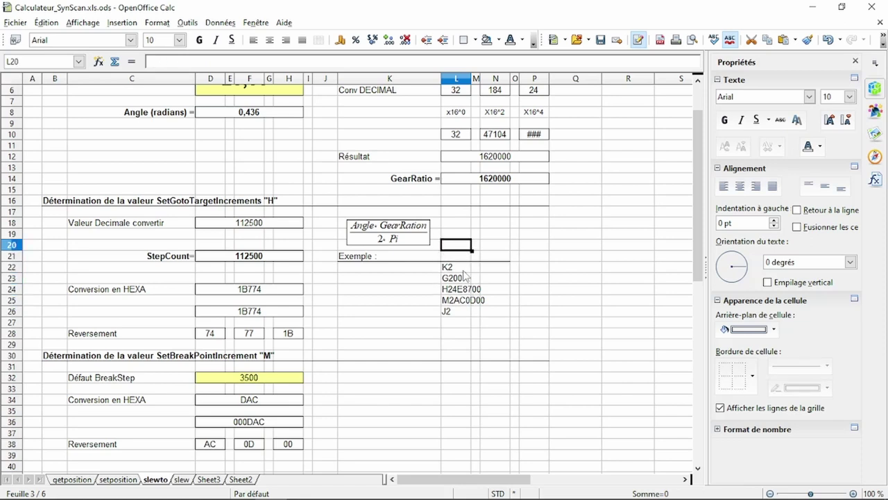
{"action": "key", "text": "Down"}
{"action": "key", "text": "Down"}
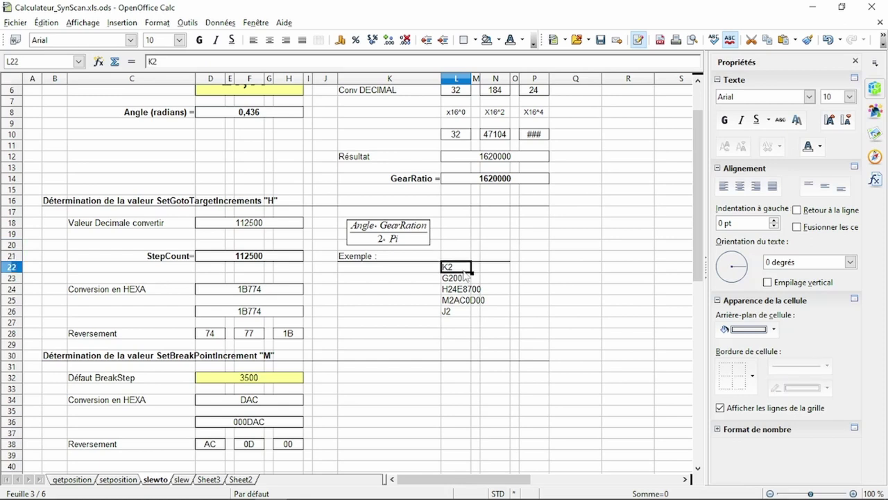
- Go through the slewto example commands K2, G200, H24E8700, M2AC0D00 and J2, and return to H24E8700
{"action": "key", "text": "Down"}
{"action": "key", "text": "Down"}
{"action": "key", "text": "Down"}
{"action": "key", "text": "Down"}
{"action": "key", "text": "Up"}
{"action": "key", "text": "Up"}
{"action": "key", "text": "Up"}
{"action": "key", "text": "Up"}
{"action": "left_click", "coordinate": [456, 278]}
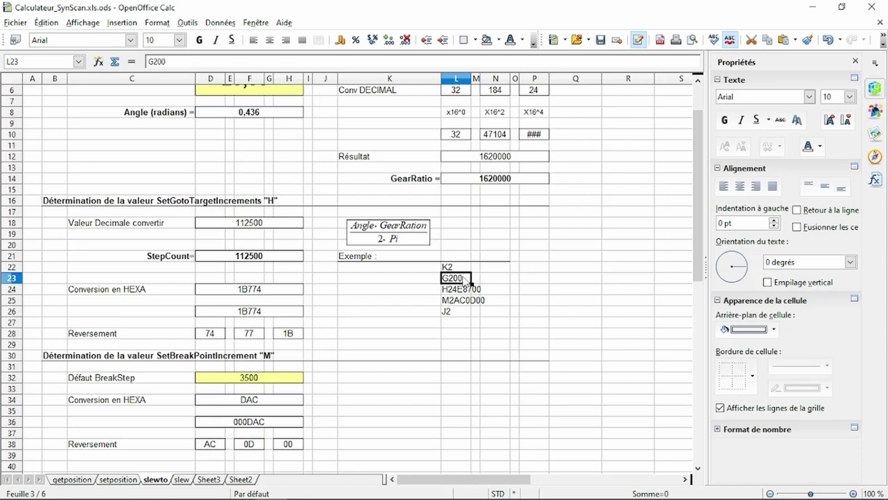
{"action": "left_click", "coordinate": [471, 293]}
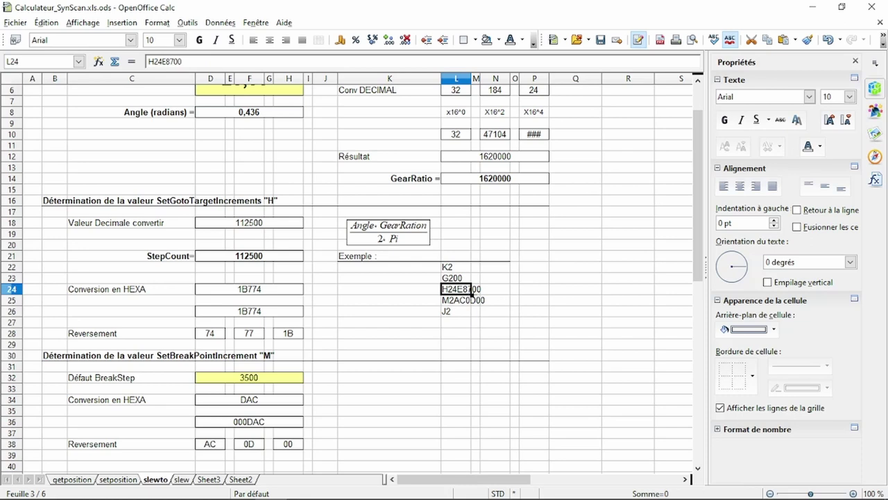
{"action": "left_click", "coordinate": [468, 305]}
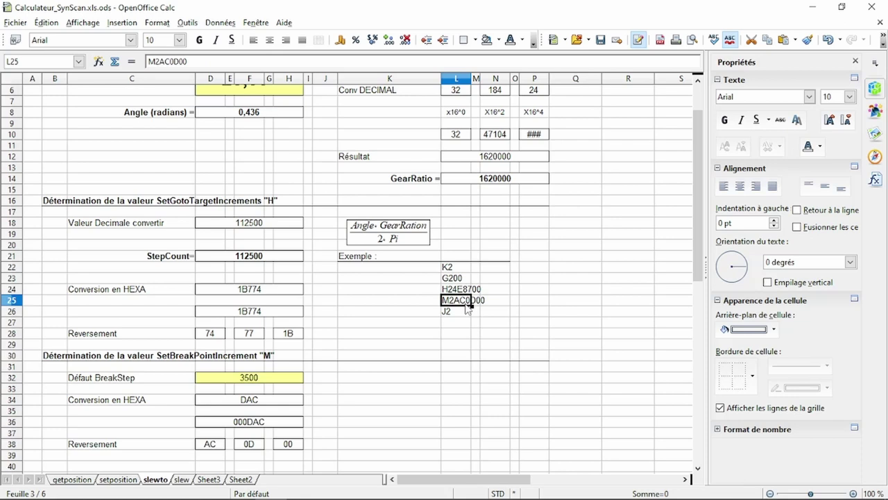
{"action": "left_click", "coordinate": [455, 314]}
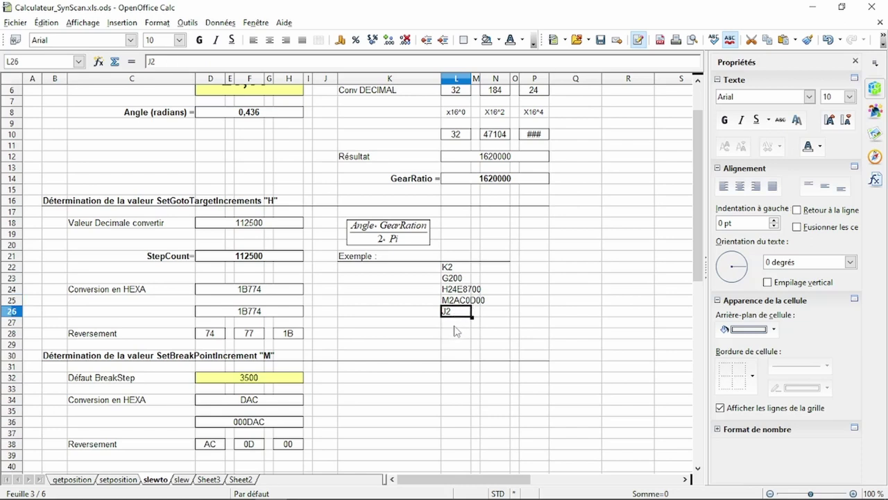
{"action": "left_click", "coordinate": [472, 290]}
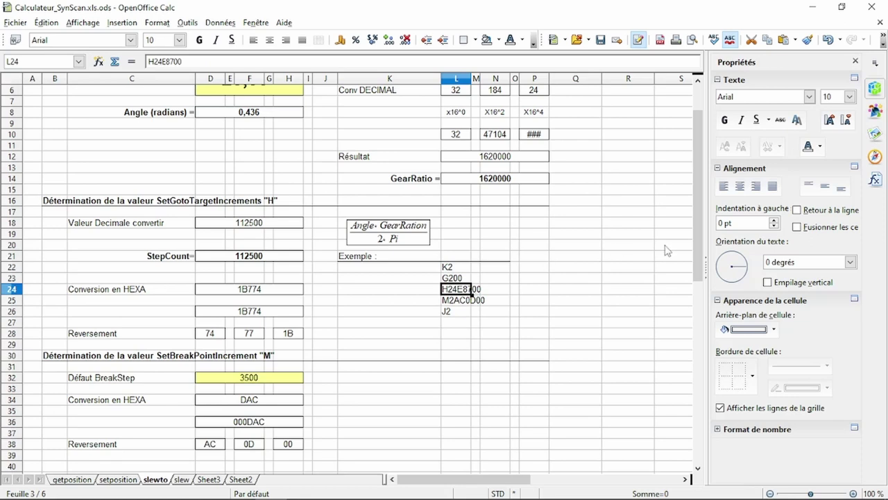
{"action": "left_click_drag", "start_coordinate": [703, 250], "coordinate": [703, 230]}
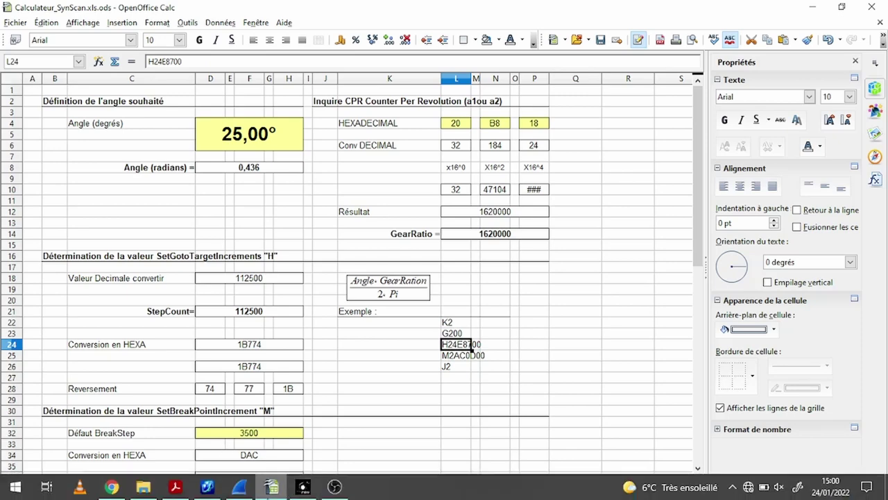
{"action": "left_click", "coordinate": [304, 487]}
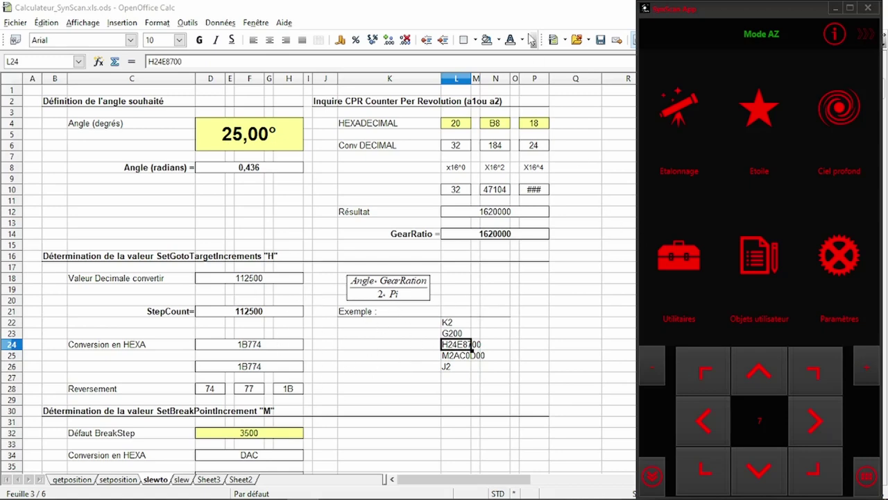
{"action": "left_click", "coordinate": [517, 6]}
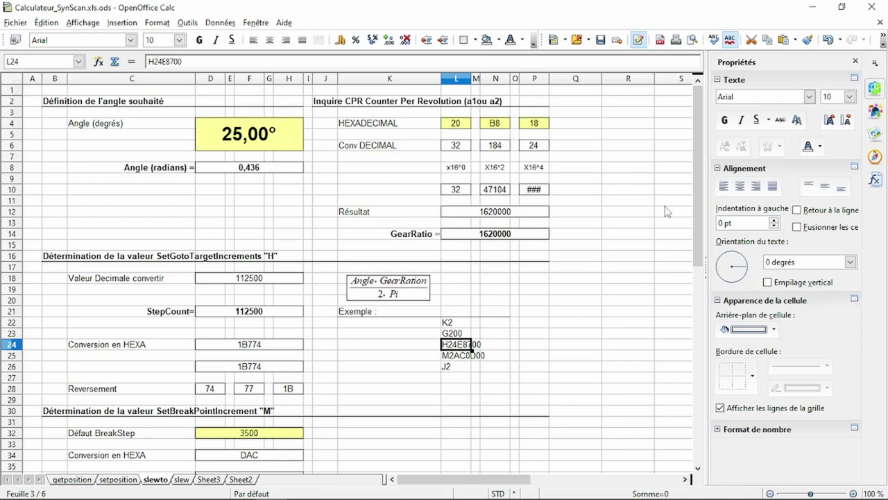
{"action": "mouse_move", "coordinate": [695, 220]}
{"action": "left_mouse_down"}
{"action": "mouse_move", "coordinate": [703, 267]}
{"action": "mouse_move", "coordinate": [712, 221]}
{"action": "left_mouse_up"}
- Review the getposition, setposition, slewto and slew sheets in turn, and highlight the example slew commands in C23:C27
{"action": "left_click", "coordinate": [71, 479]}
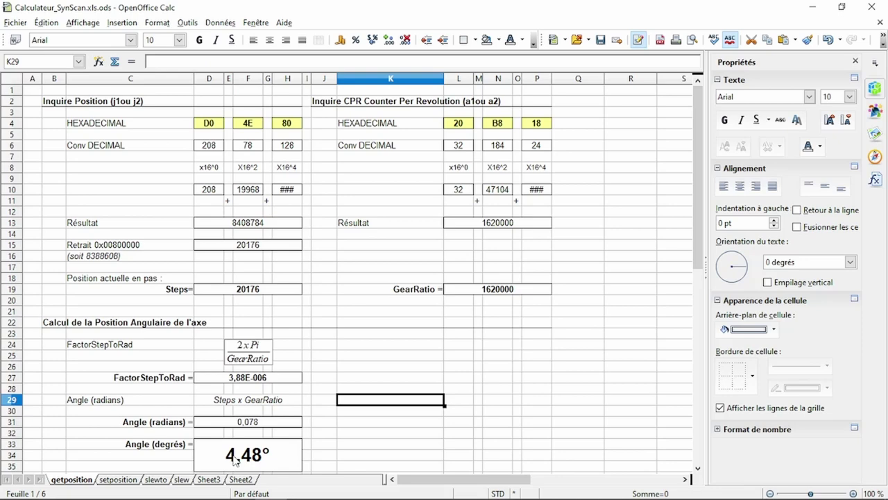
{"action": "left_click", "coordinate": [130, 479]}
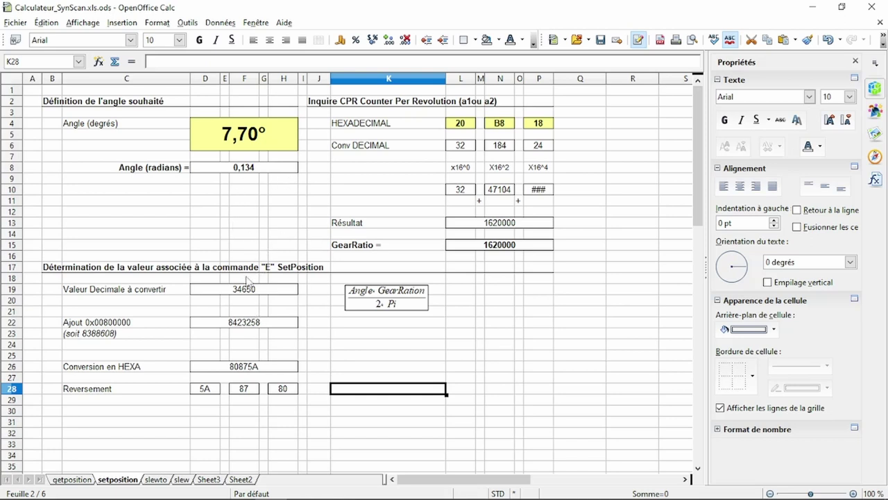
{"action": "left_click", "coordinate": [159, 480]}
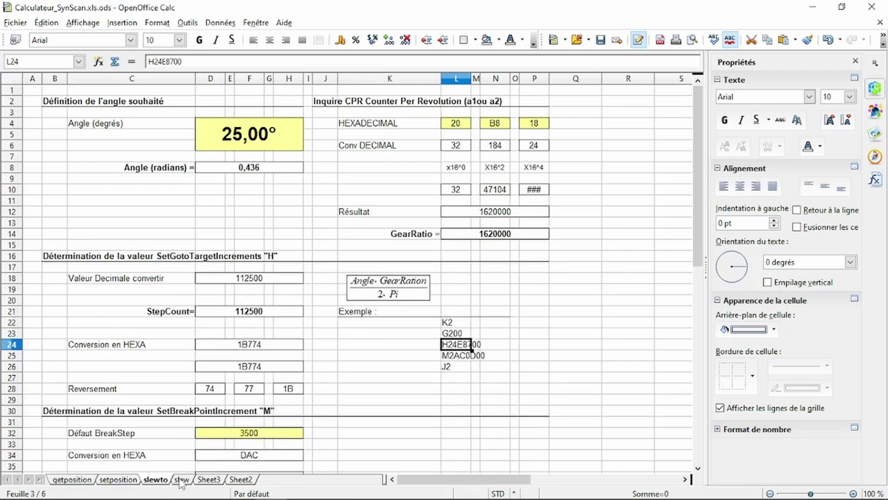
{"action": "left_click", "coordinate": [181, 480]}
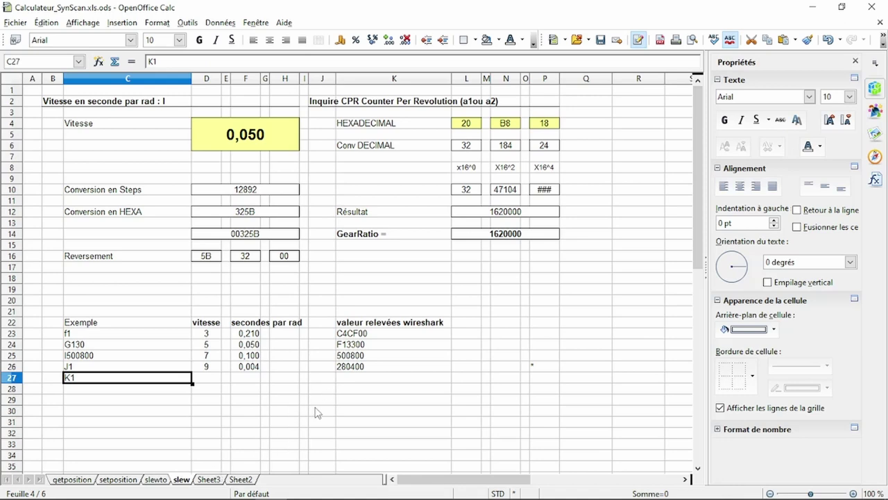
{"action": "left_click_drag", "start_coordinate": [135, 335], "coordinate": [133, 378]}
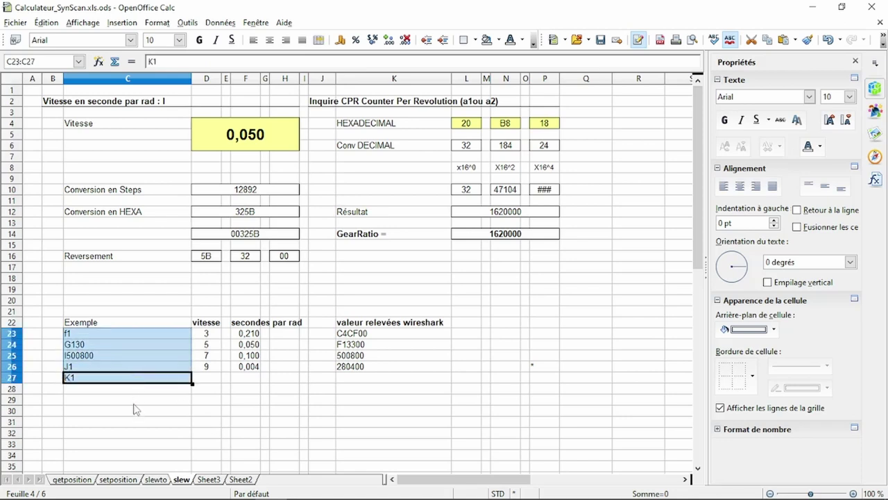
{"action": "left_click", "coordinate": [135, 407]}
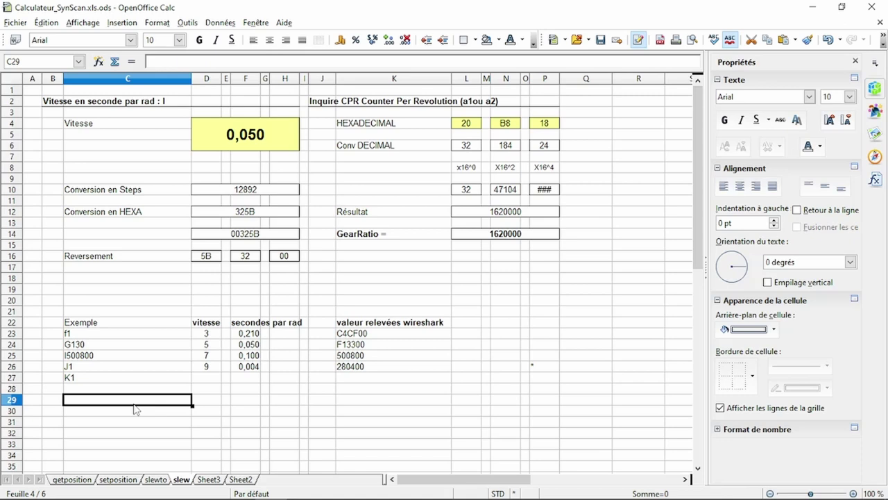
- View the Wireshark and Udp Client Server download pages in Chrome, and minimize the browser
{"action": "mouse_move", "coordinate": [236, 494]}
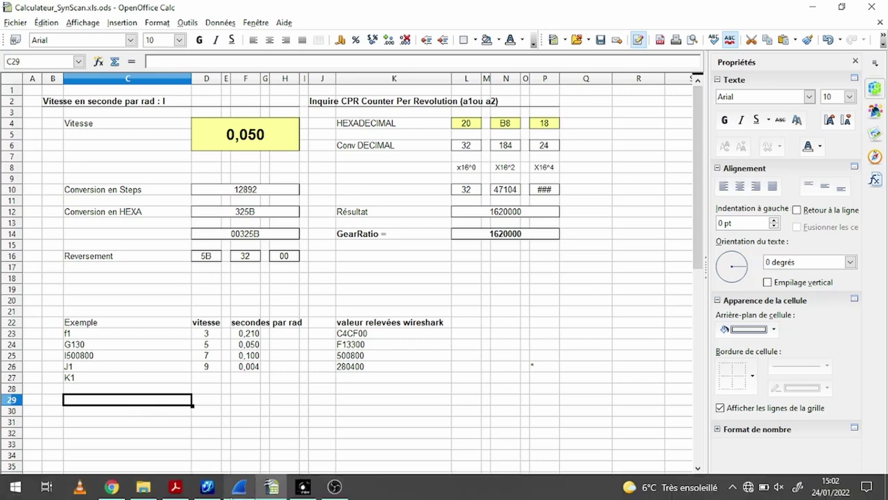
{"action": "left_click", "coordinate": [112, 487]}
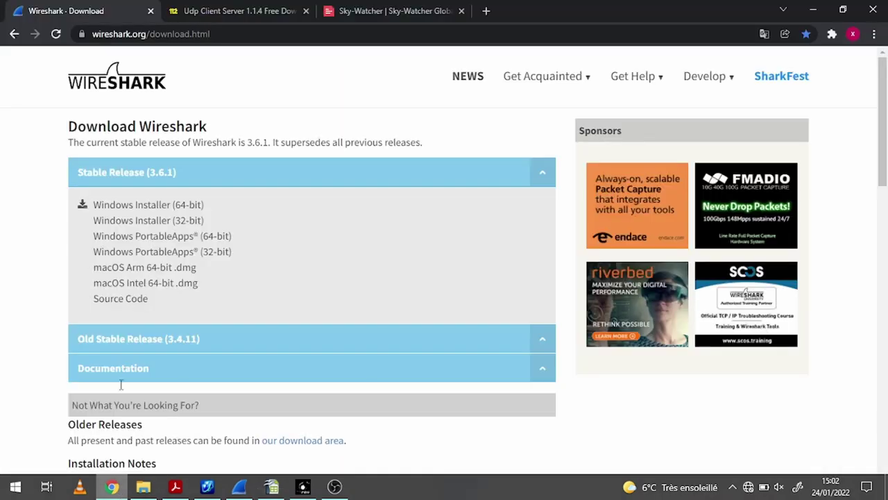
{"action": "left_click", "coordinate": [222, 12]}
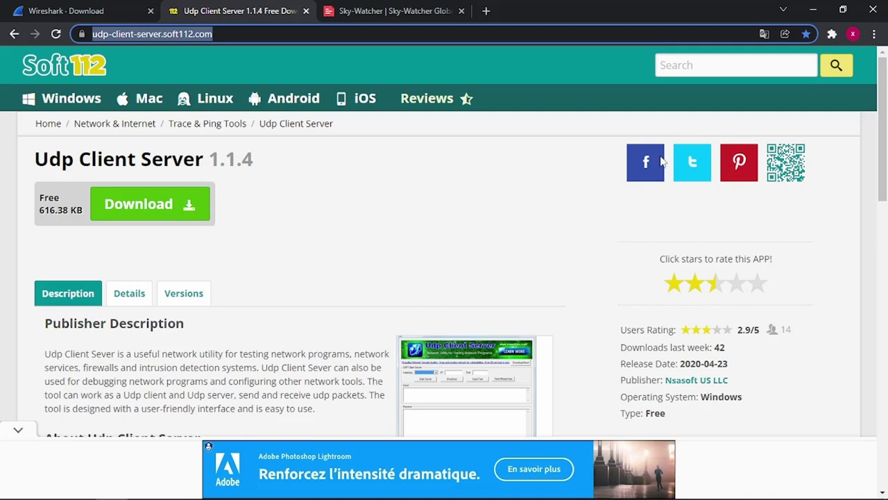
{"action": "left_click", "coordinate": [813, 15]}
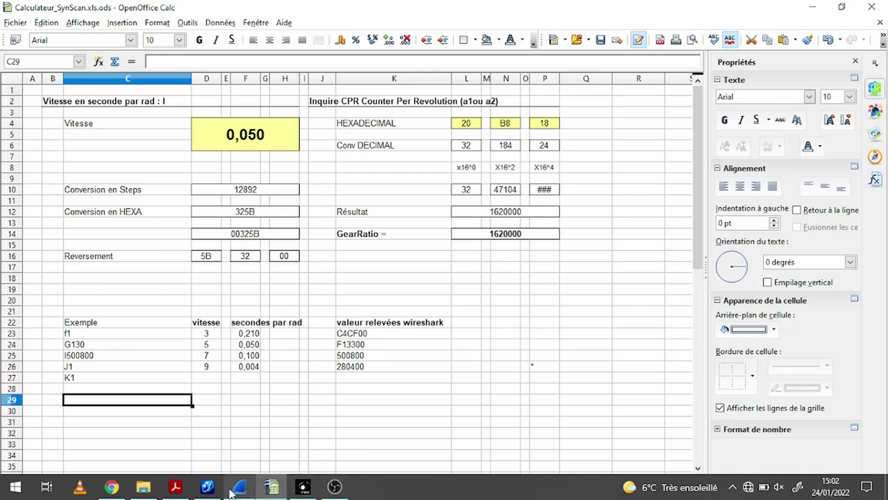
- Switch to UDP Client Server and send the command :f1 to the mount as text
{"action": "left_click", "coordinate": [207, 487]}
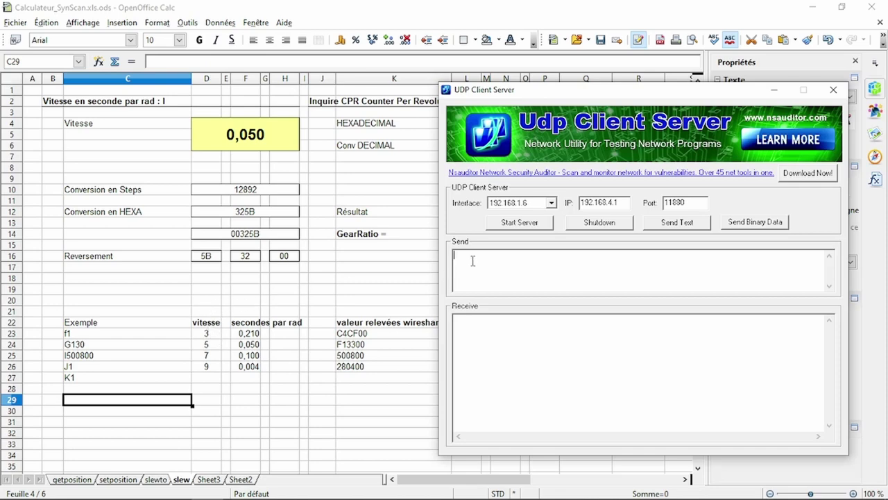
{"action": "type", "text": "I"}
{"action": "left_click", "coordinate": [675, 222]}
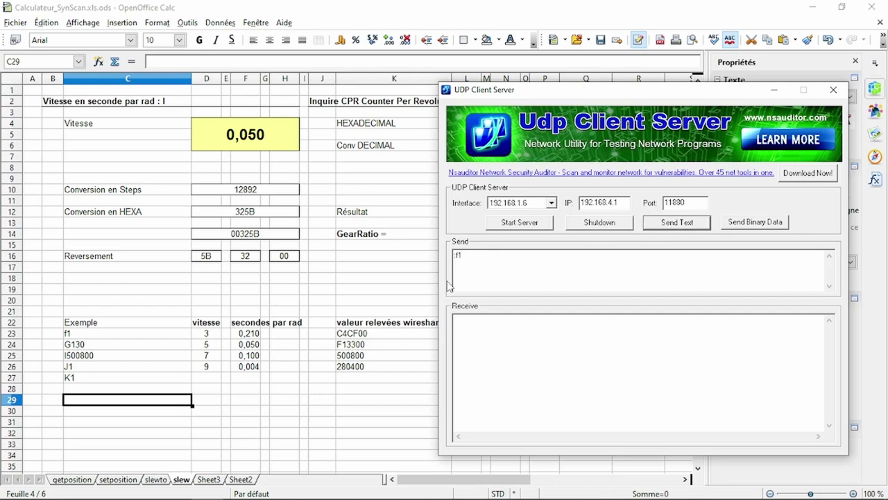
- Replace the command to send with :G130 and send it to the mount as text
{"action": "left_click", "coordinate": [457, 256]}
{"action": "type", "text": ":G130"}
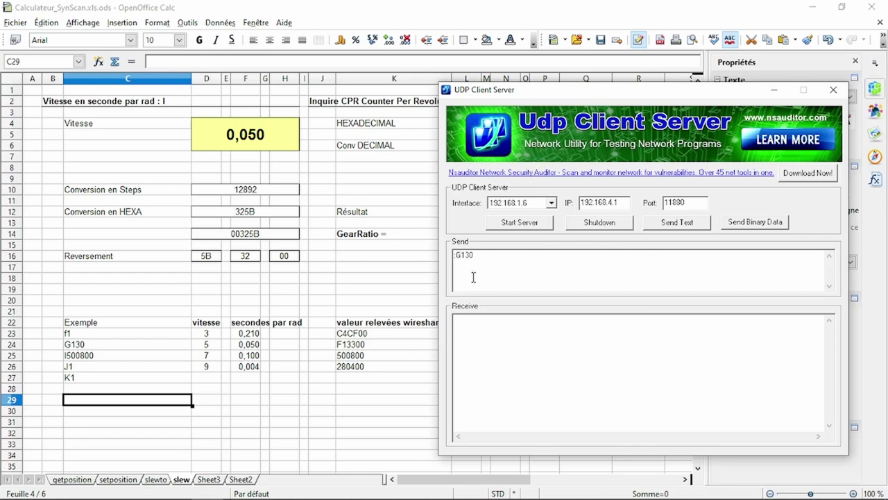
{"action": "left_click", "coordinate": [676, 222]}
- Replace the command to send with the speed command :I1280400 and send it to the mount as text
{"action": "left_click", "coordinate": [458, 256]}
{"action": "key", "text": "BackSpace"}
{"action": "key", "text": "BackSpace"}
{"action": "type", "text": "280400"}
{"action": "left_click", "coordinate": [671, 222]}
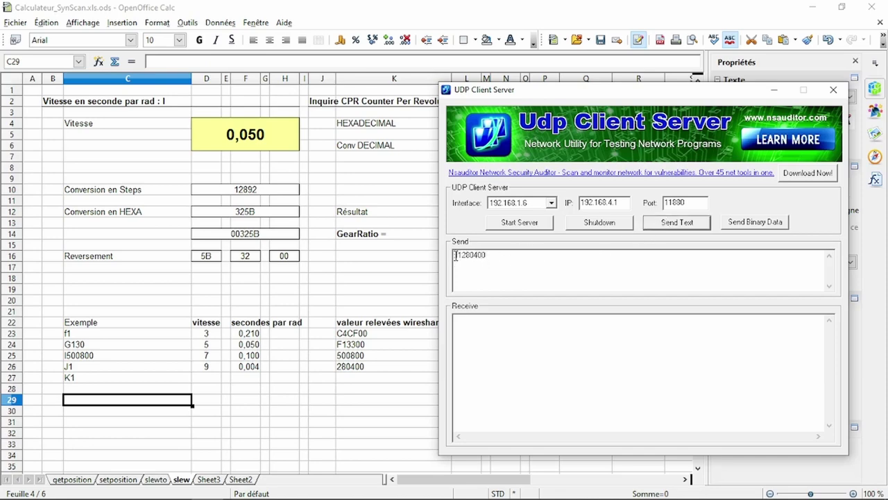
- Replace the command to send with the start-motion command :J1 and send it to the mount as text
{"action": "left_click_drag", "start_coordinate": [455, 255], "coordinate": [484, 255]}
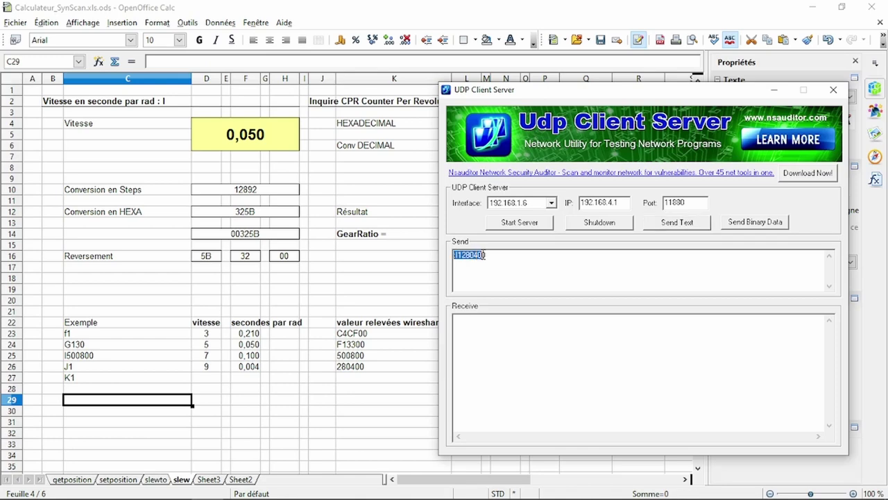
{"action": "type", "text": ":J1"}
{"action": "key", "text": "BackSpace"}
{"action": "left_click", "coordinate": [687, 225]}
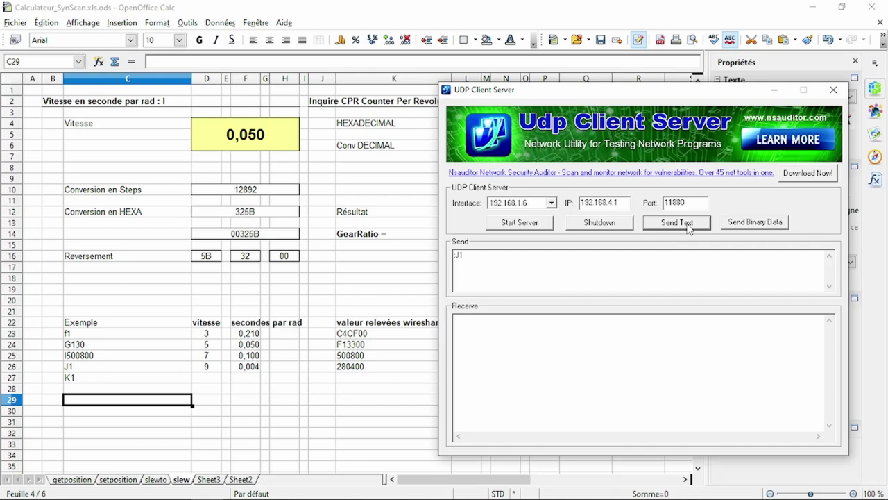
- Replace the command to send with the stop command :K1, send it to the mount as text, and minimize UDP Client Server
{"action": "left_click", "coordinate": [457, 256]}
{"action": "double_click", "coordinate": [458, 256]}
{"action": "type", "text": ":K1"}
{"action": "left_click", "coordinate": [666, 226]}
{"action": "left_click", "coordinate": [775, 89]}
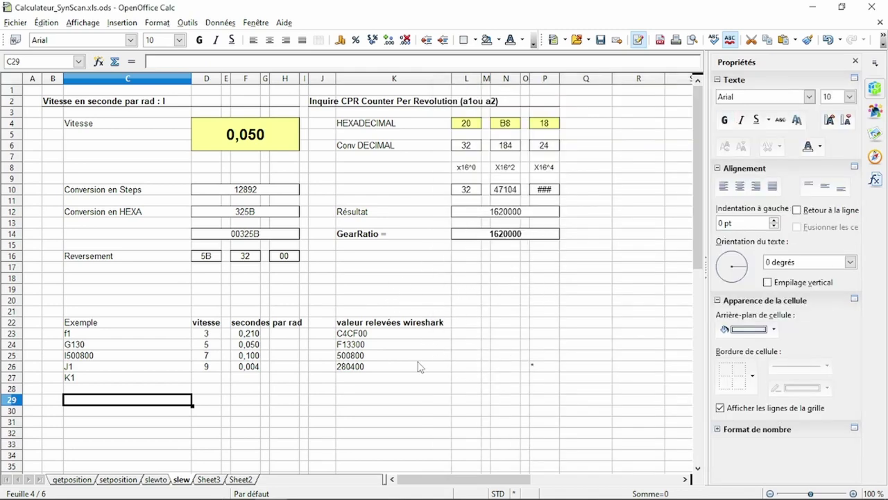
- Switch to the motor controller command set PDF in Acrobat Reader, review its data format and speed calculation sections, and minimize it
{"action": "mouse_move", "coordinate": [370, 494]}
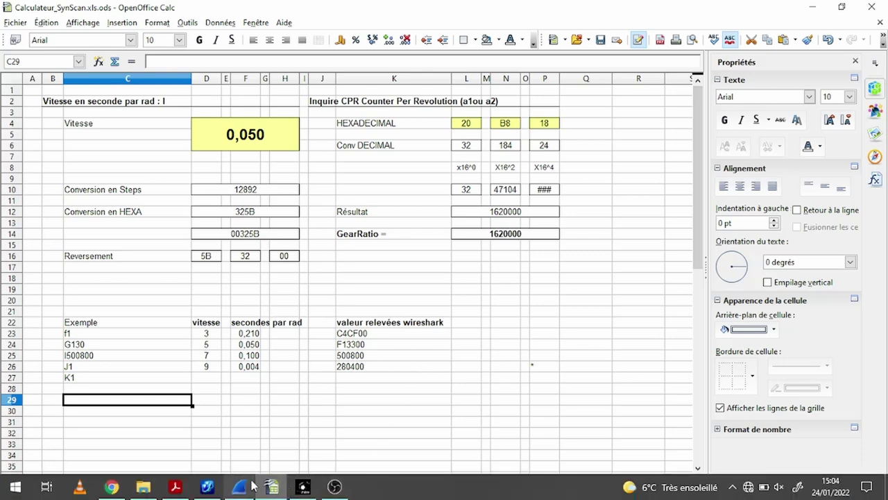
{"action": "left_click", "coordinate": [174, 489]}
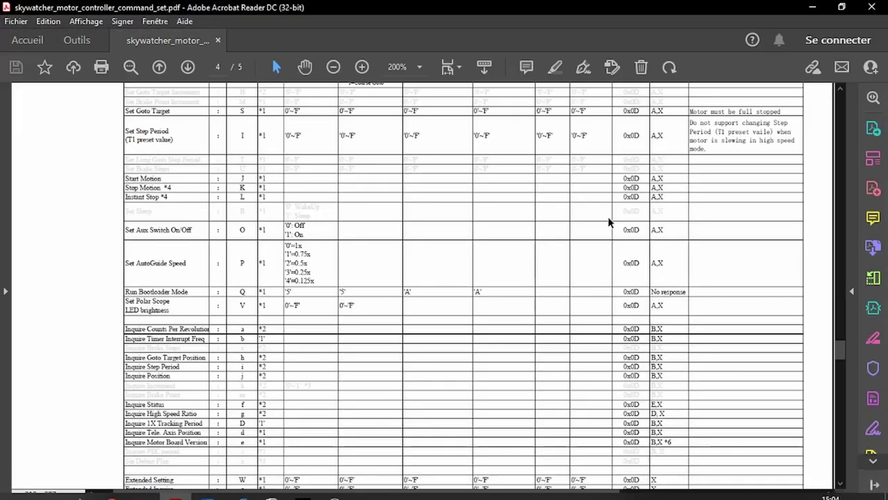
{"action": "left_click_drag", "start_coordinate": [839, 356], "coordinate": [840, 295]}
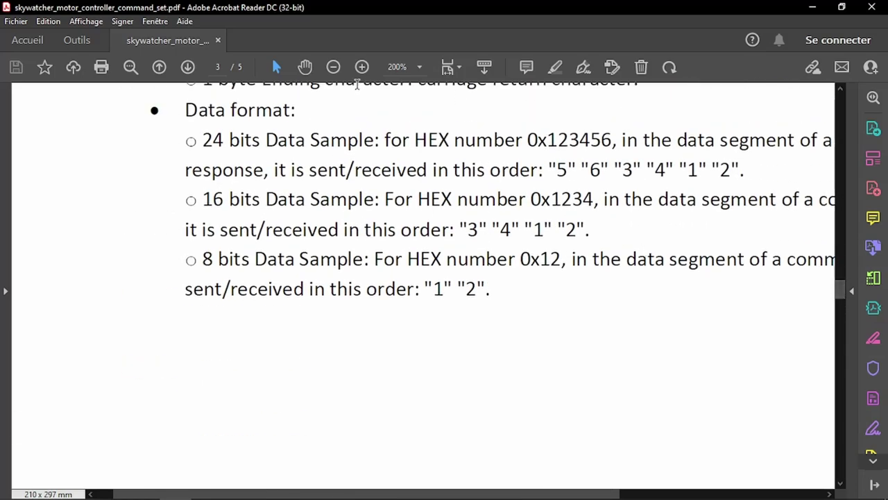
{"action": "left_click", "coordinate": [333, 67]}
{"action": "left_click", "coordinate": [334, 67]}
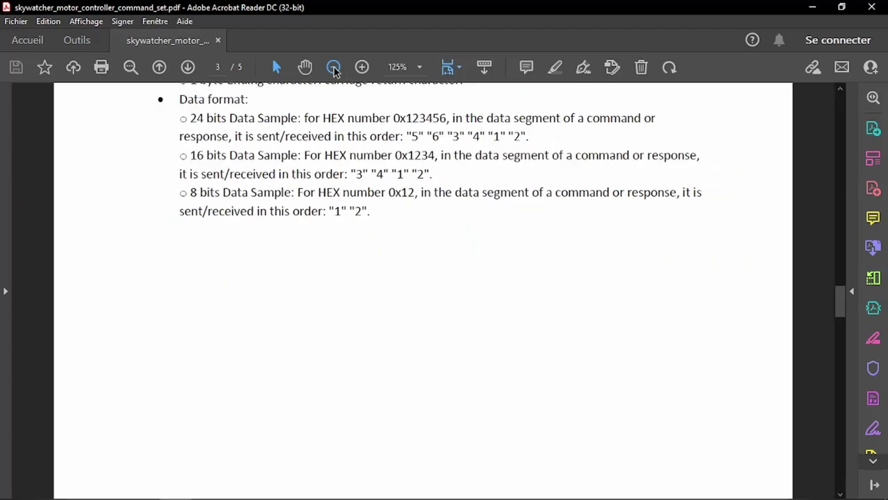
{"action": "left_click_drag", "start_coordinate": [836, 304], "coordinate": [835, 110]}
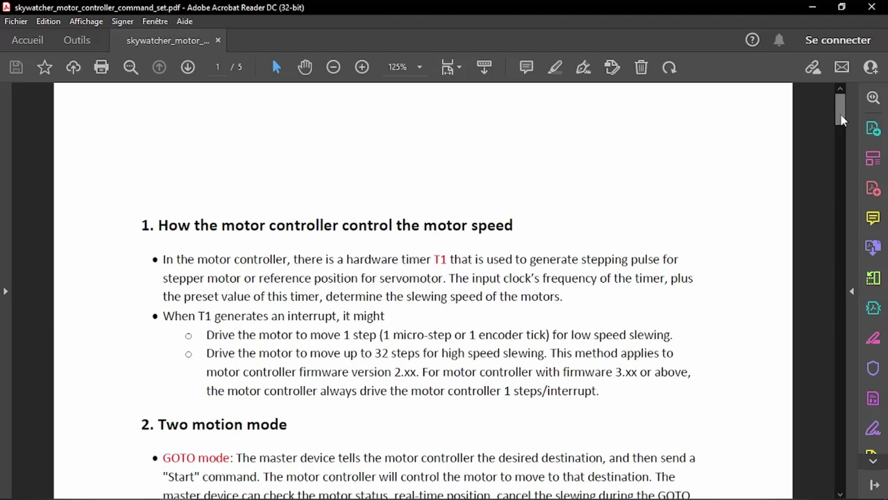
{"action": "left_click_drag", "start_coordinate": [837, 115], "coordinate": [844, 213]}
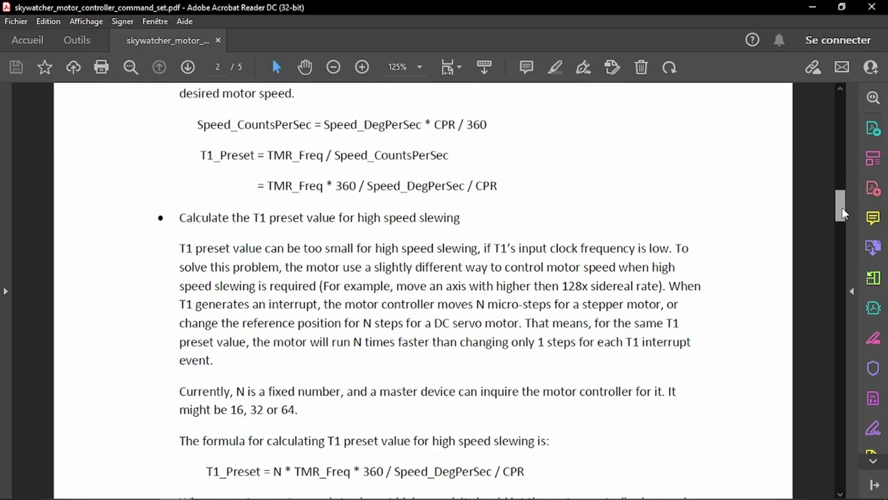
{"action": "left_click", "coordinate": [811, 8]}
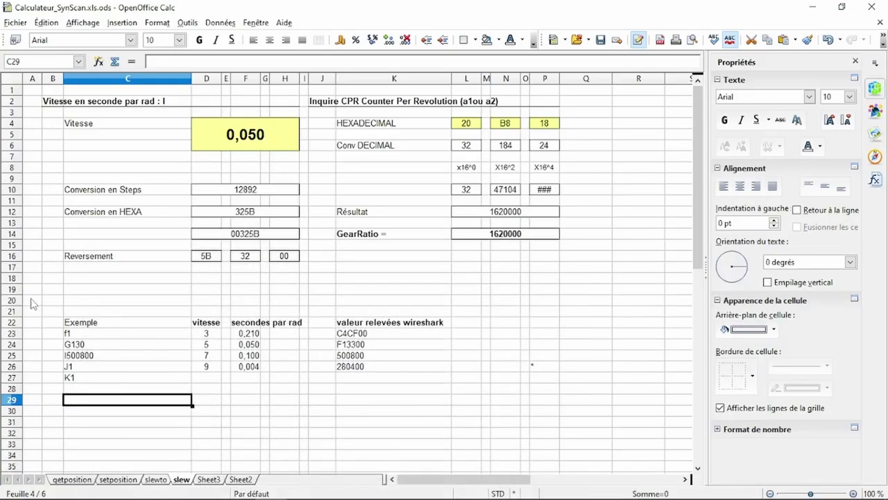